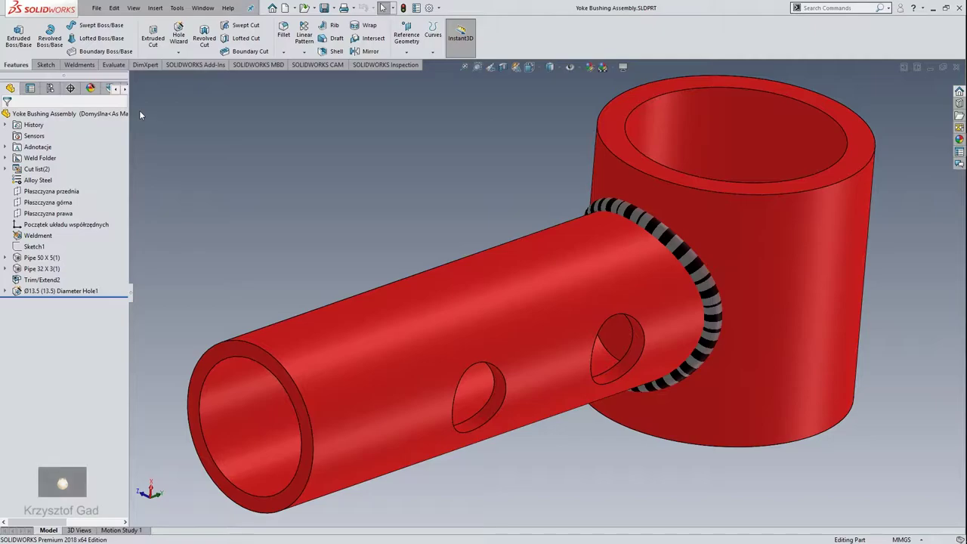
# Zoom to fit the whole Yoke Bushing Assembly part and bring up the File menu.
pyautogui.press('f')
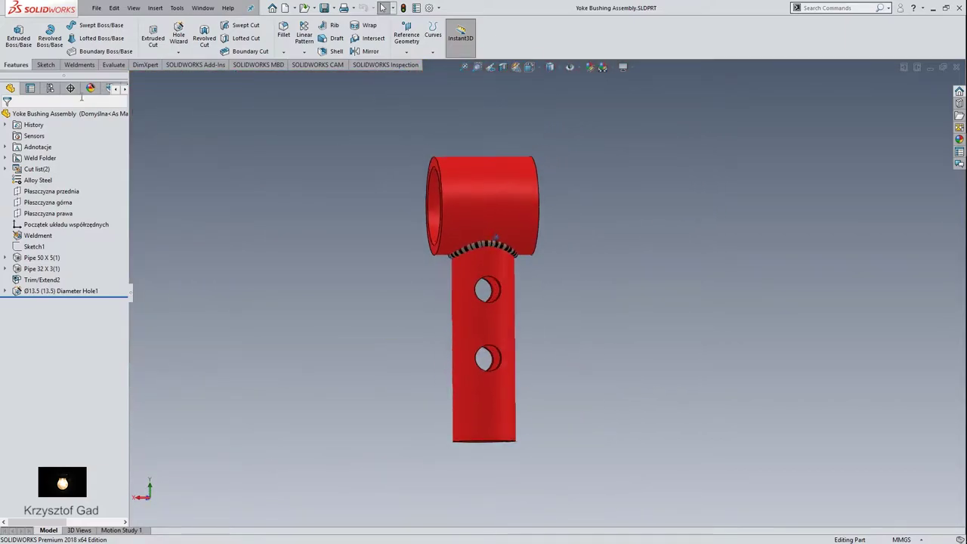
pyautogui.click(97, 8)
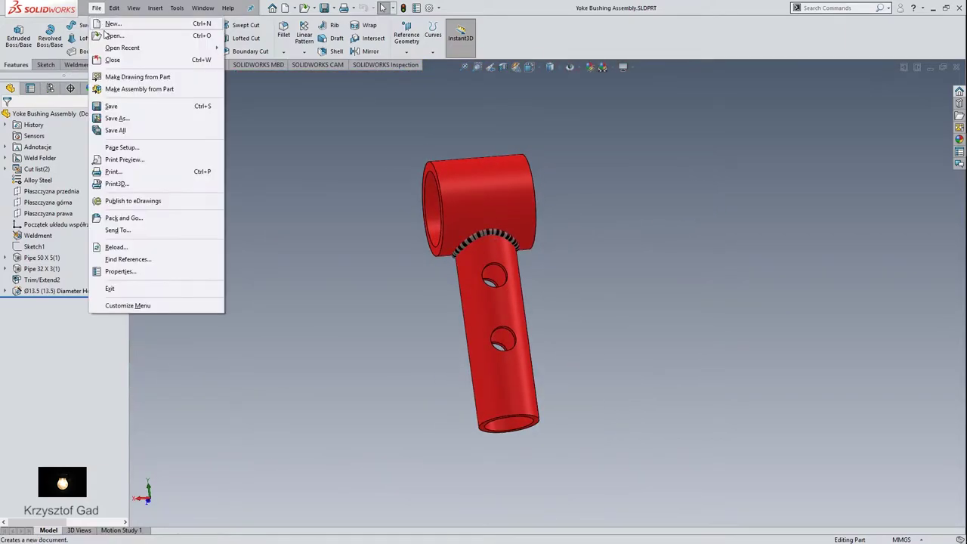
# Make an A4 (ISO) drawing from the part and place the Front view on the sheet.
pyautogui.click(144, 77)
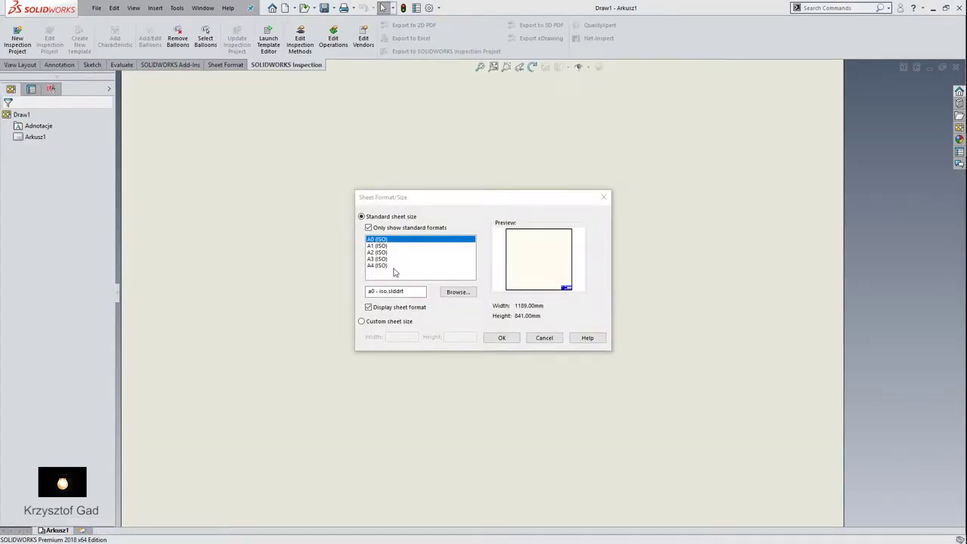
pyautogui.click(393, 266)
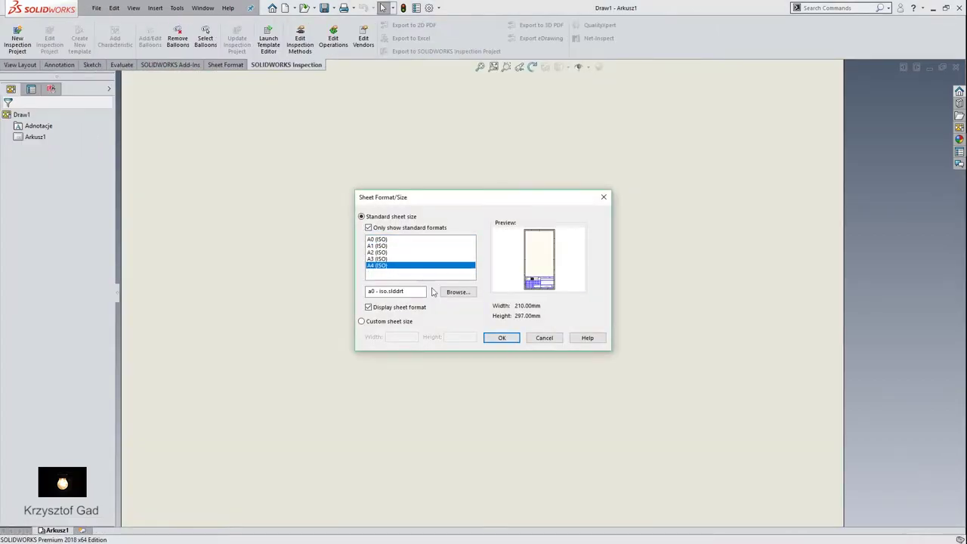
pyautogui.click(515, 340)
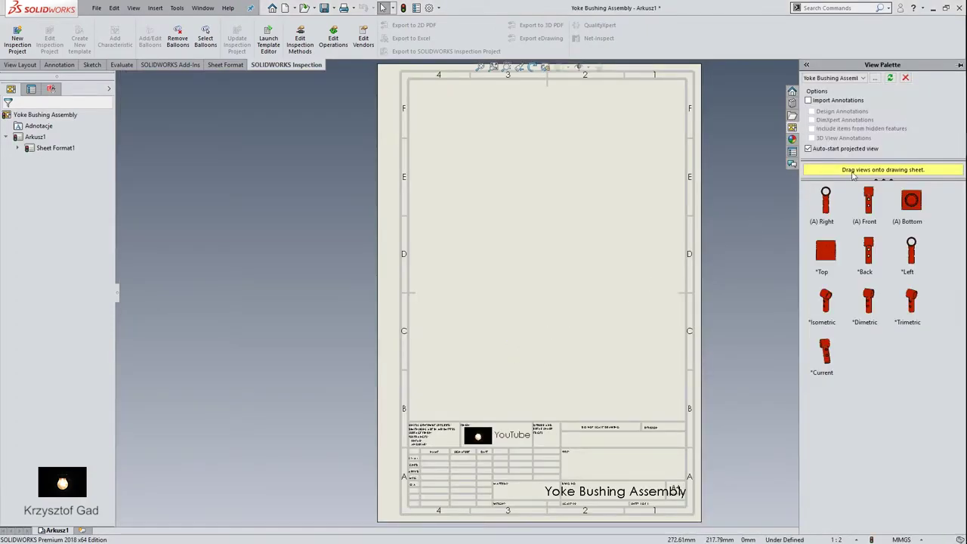
pyautogui.moveTo(868, 205); pyautogui.dragTo(474, 183)
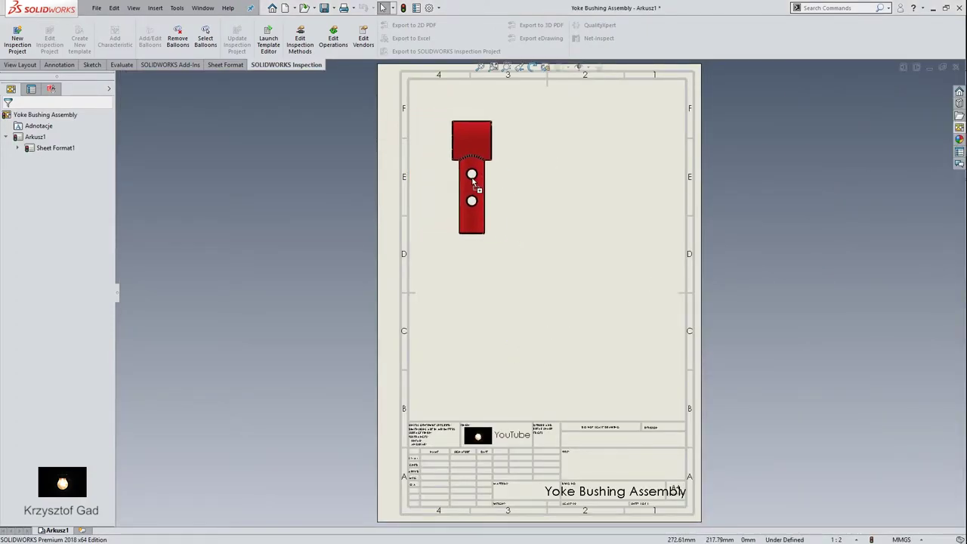
# Place a projected side view left of the front view, then check the front view's properties.
pyautogui.scroll(-3, 472, 189)
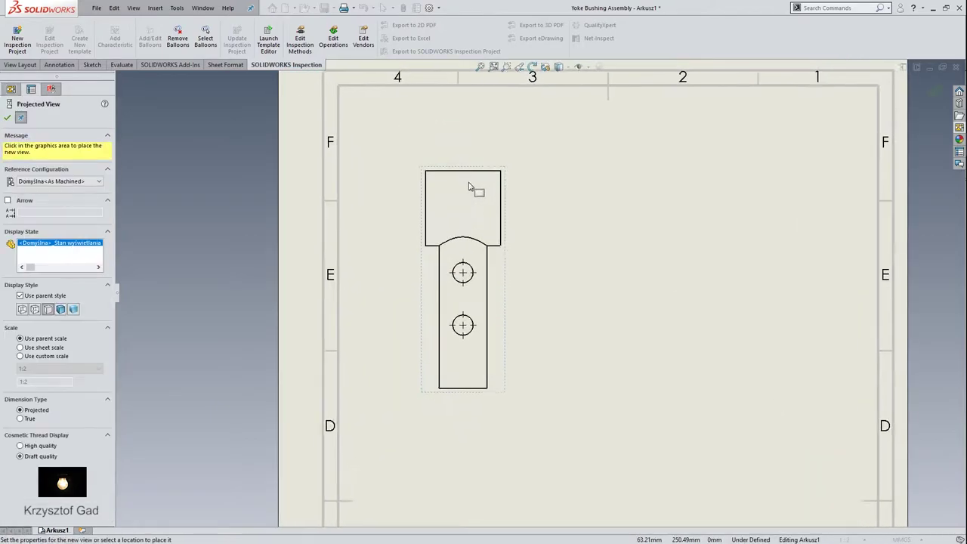
pyautogui.scroll(-2, 467, 187)
pyautogui.click(257, 207)
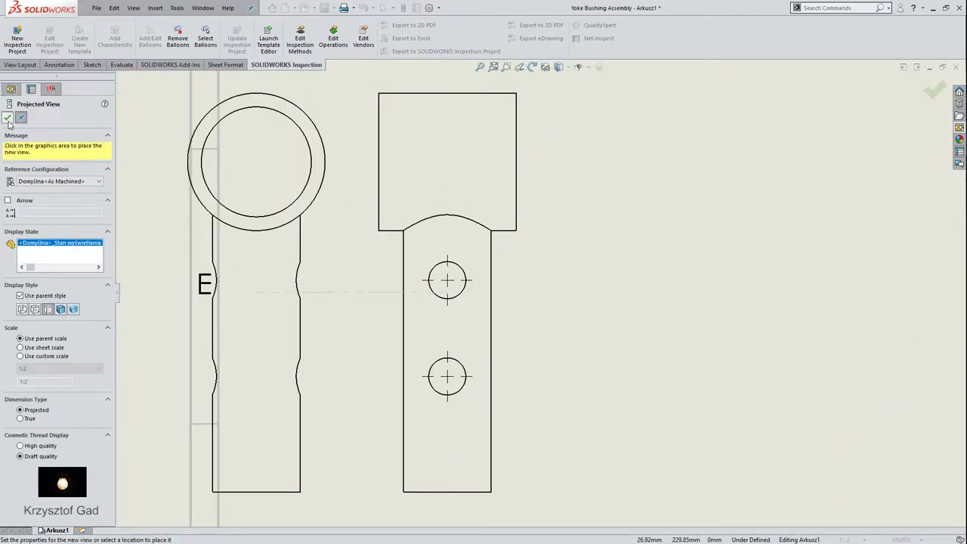
pyautogui.click(8, 121)
pyautogui.click(376, 315)
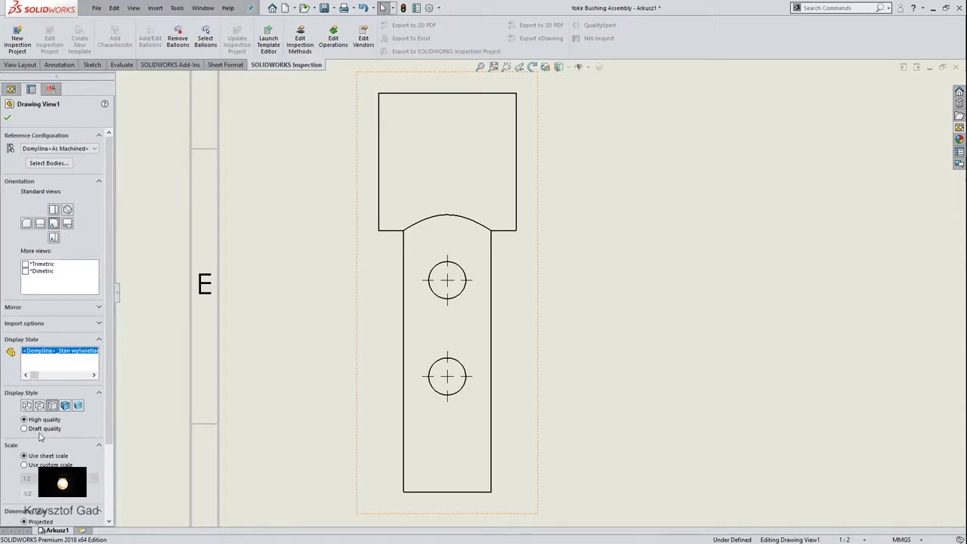
pyautogui.click(10, 119)
# Add centre lines to the front view.
pyautogui.click(59, 65)
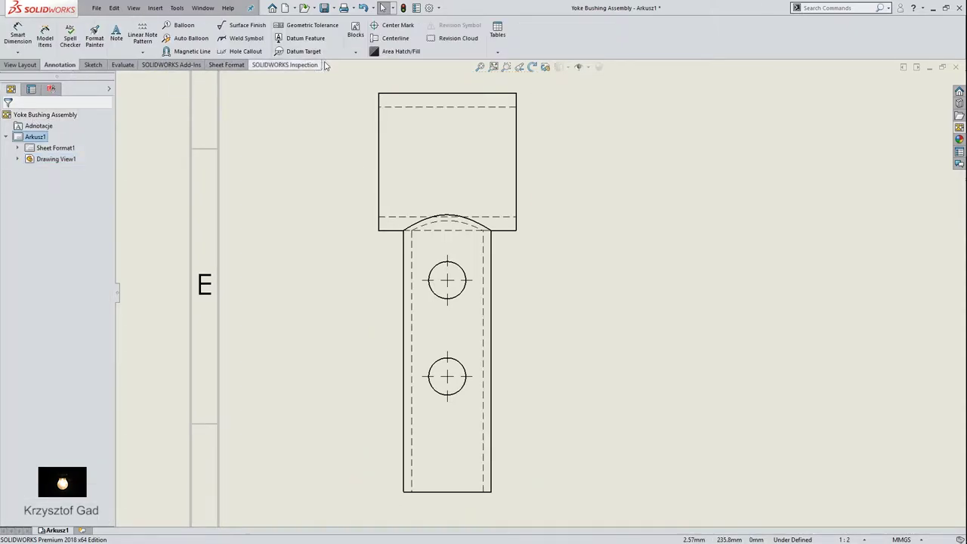
pyautogui.click(387, 38)
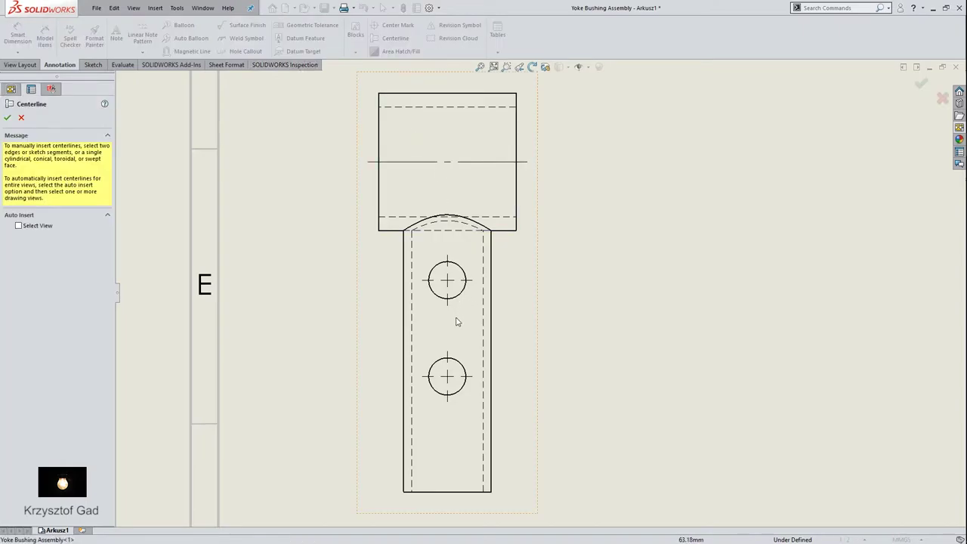
pyautogui.click(21, 117)
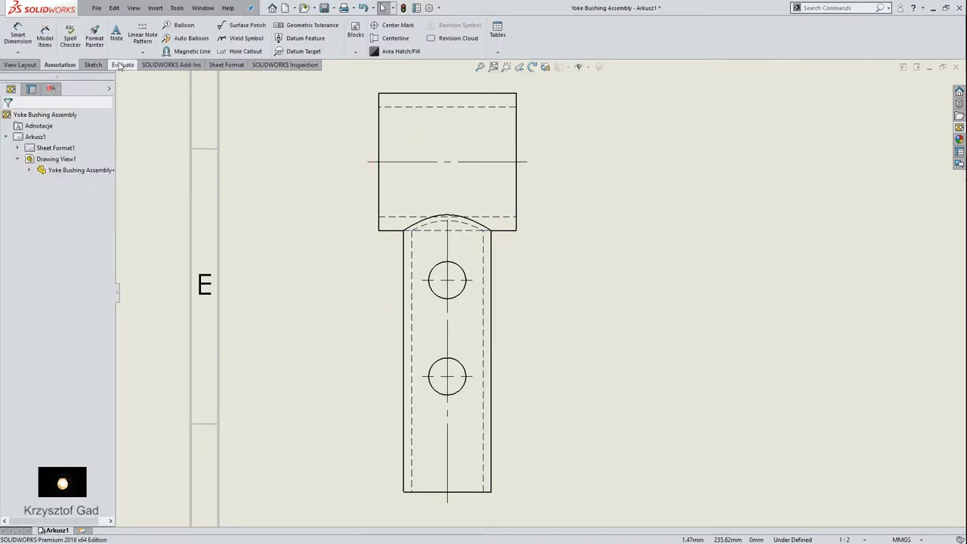
# Dimension the bottom edge at 120 right of the part and start Insert > Model Items.
pyautogui.click(34, 50)
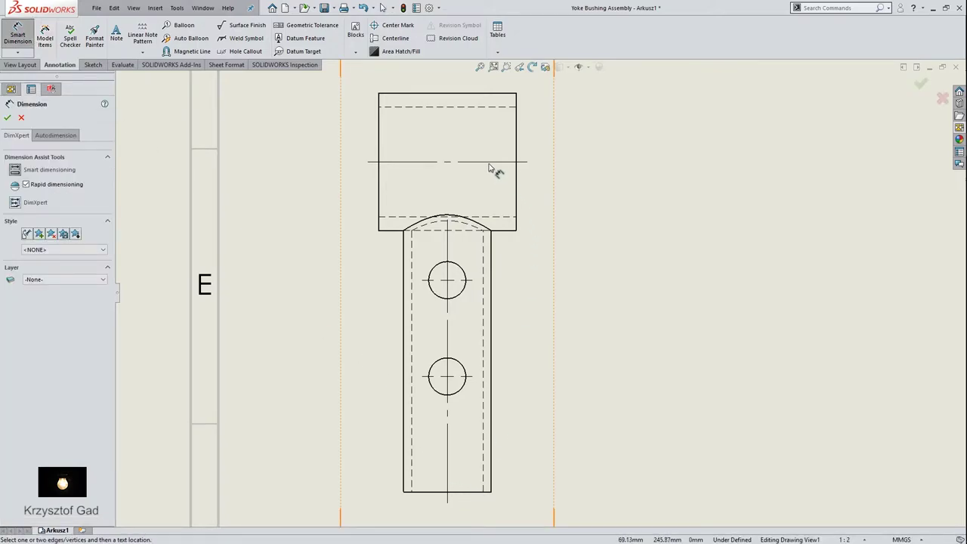
pyautogui.click(470, 492)
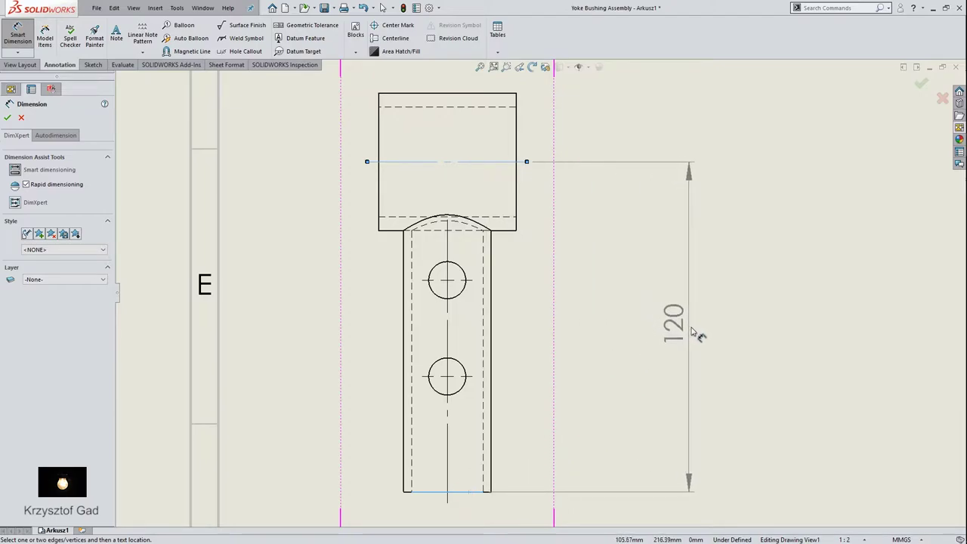
pyautogui.click(697, 331)
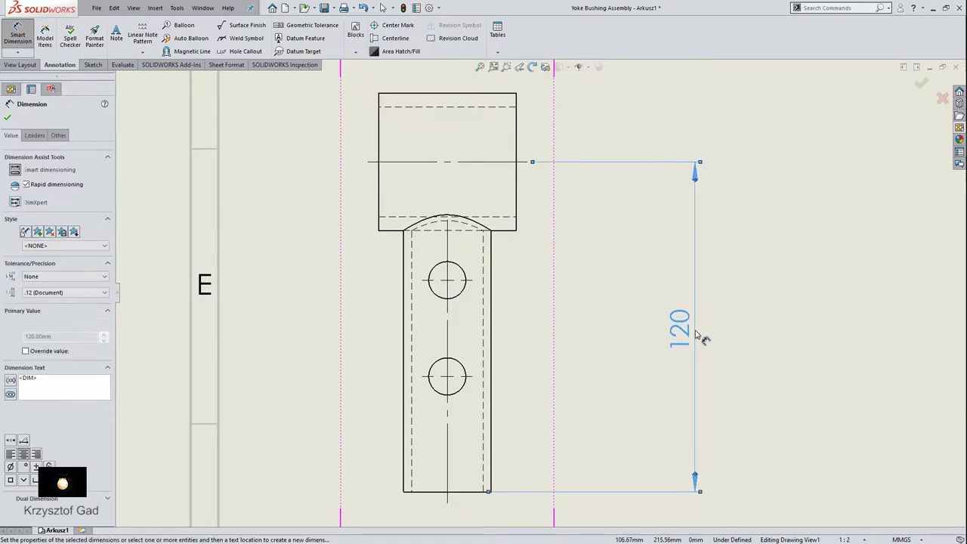
pyautogui.click(9, 119)
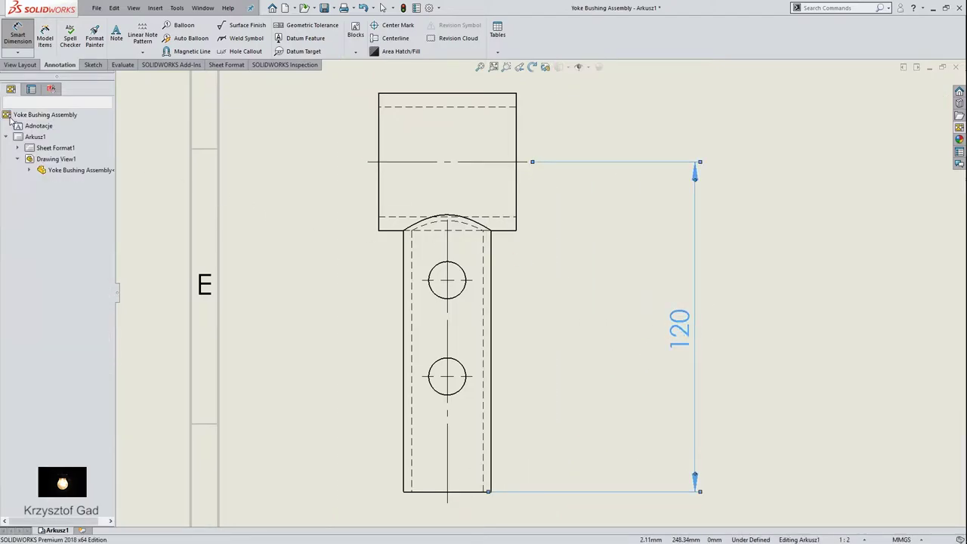
pyautogui.click(155, 9)
pyautogui.click(159, 22)
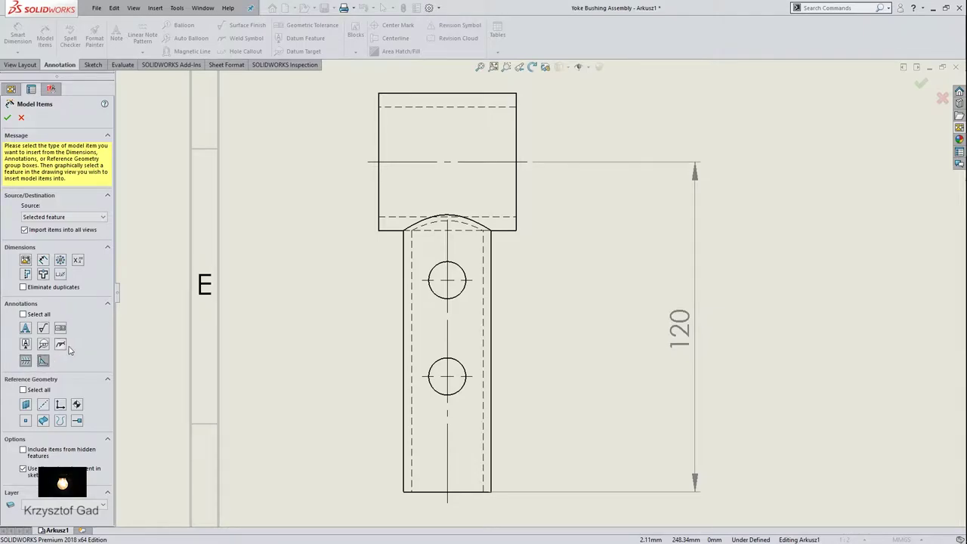
# Import model items from the entire model into the front view.
pyautogui.click(368, 135)
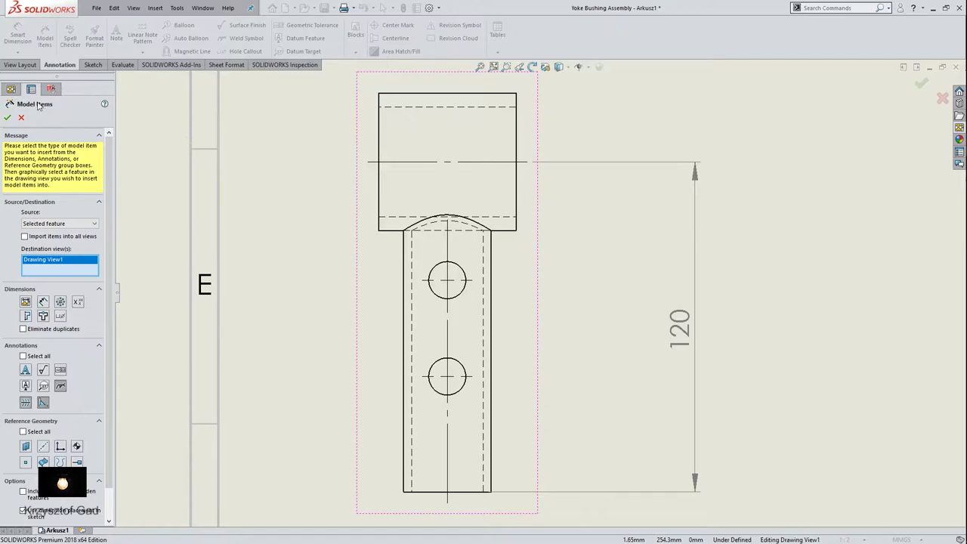
pyautogui.click(9, 117)
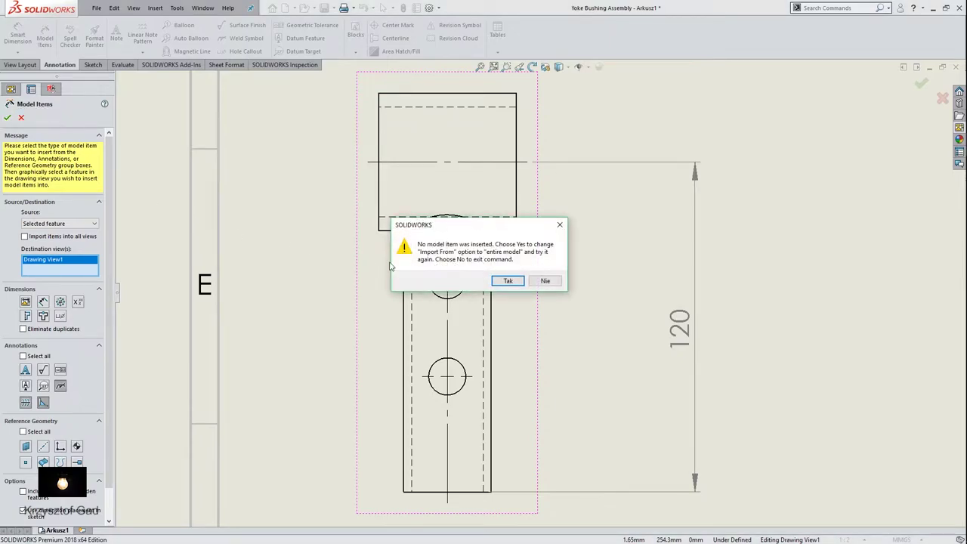
pyautogui.click(508, 282)
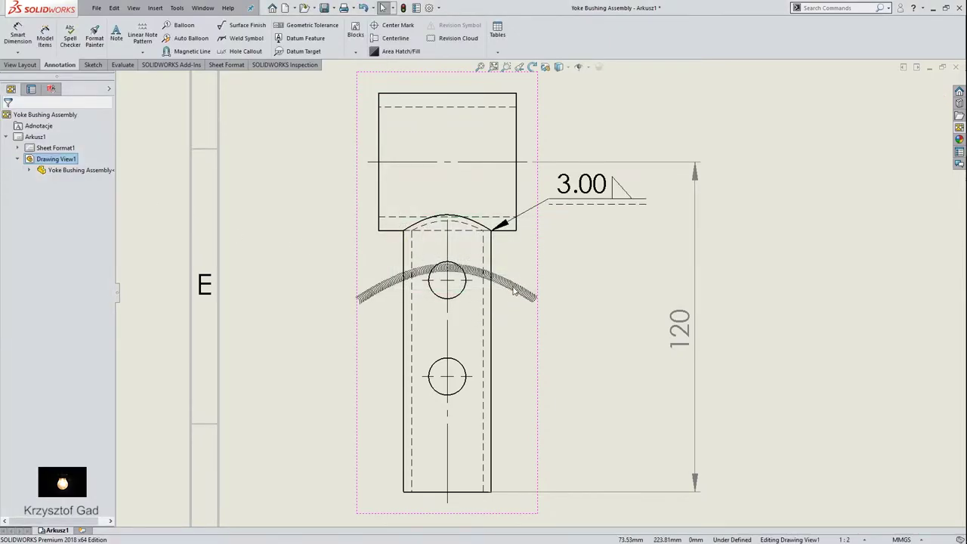
# Reroute the weld caterpillar along the arc edge instead of the original weld bead.
pyautogui.click(514, 291)
pyautogui.scroll(-2, 513, 291)
pyautogui.scroll(-2, 516, 288)
pyautogui.scroll(-2, 516, 287)
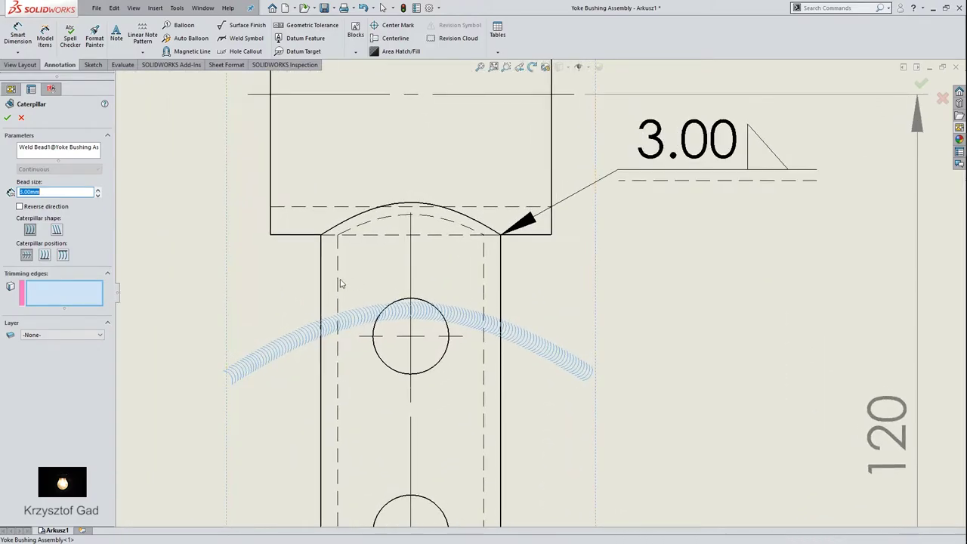
pyautogui.click(60, 148)
pyautogui.rightClick(60, 149)
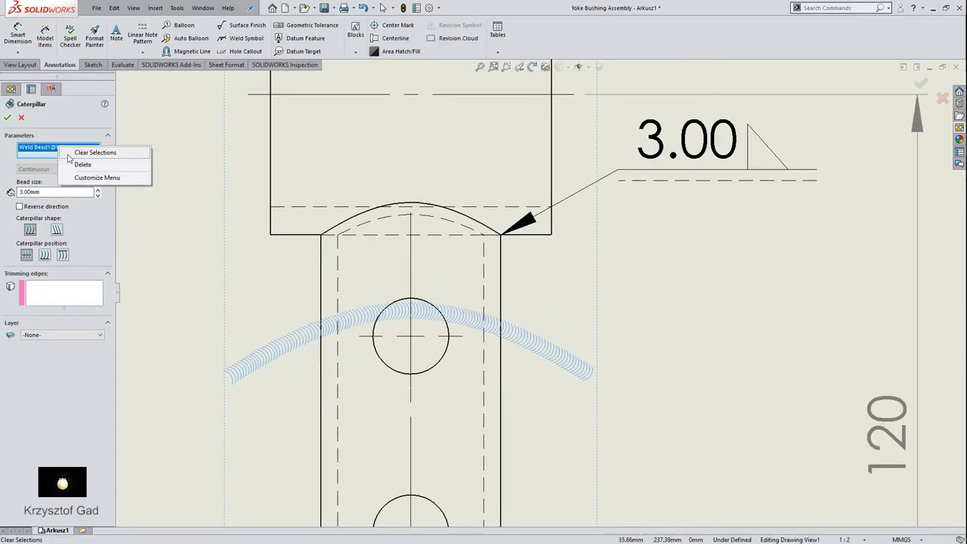
pyautogui.click(69, 154)
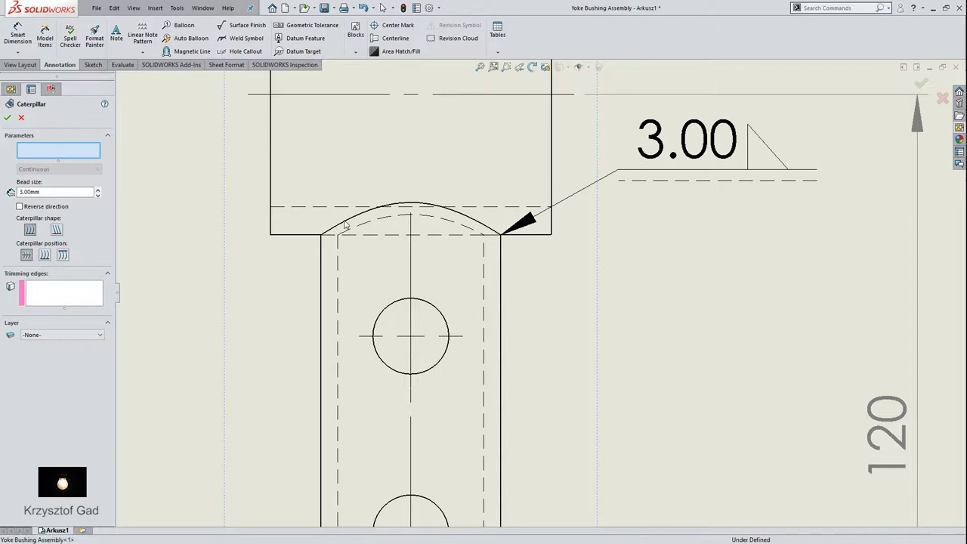
pyautogui.click(347, 226)
pyautogui.click(8, 117)
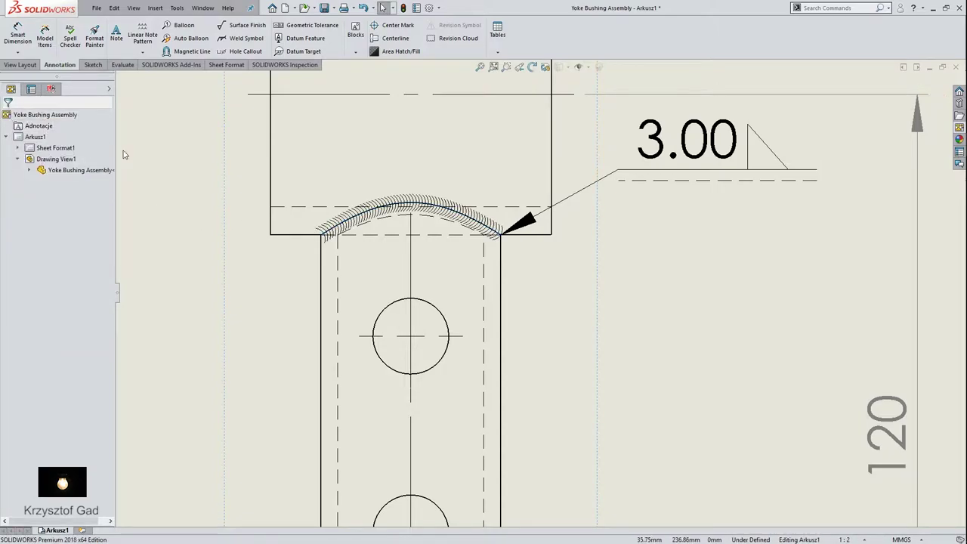
# Position and confirm the size-3 fillet weld symbol, and move the 120 dimension closer to the part.
pyautogui.scroll(1, 415, 219)
pyautogui.scroll(4, 416, 219)
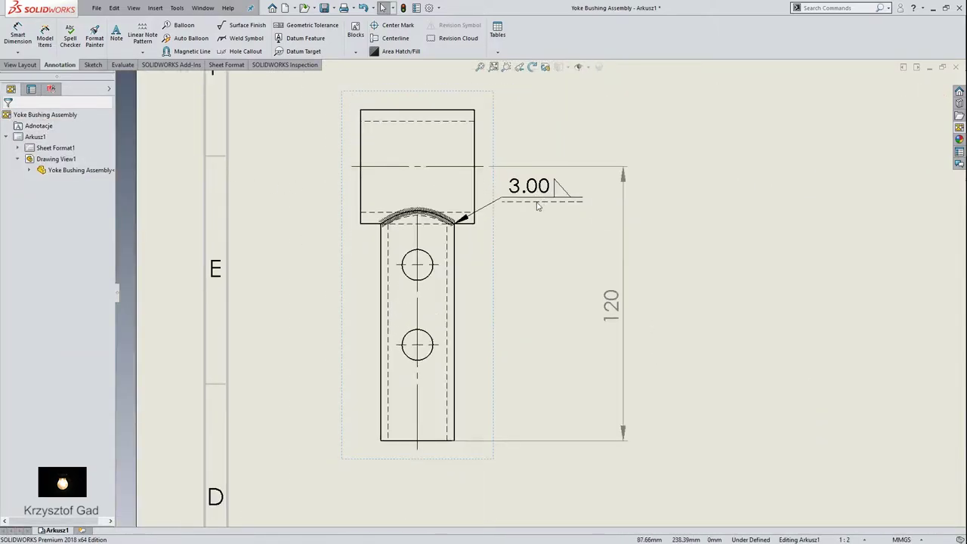
pyautogui.moveTo(540, 201); pyautogui.dragTo(538, 265)
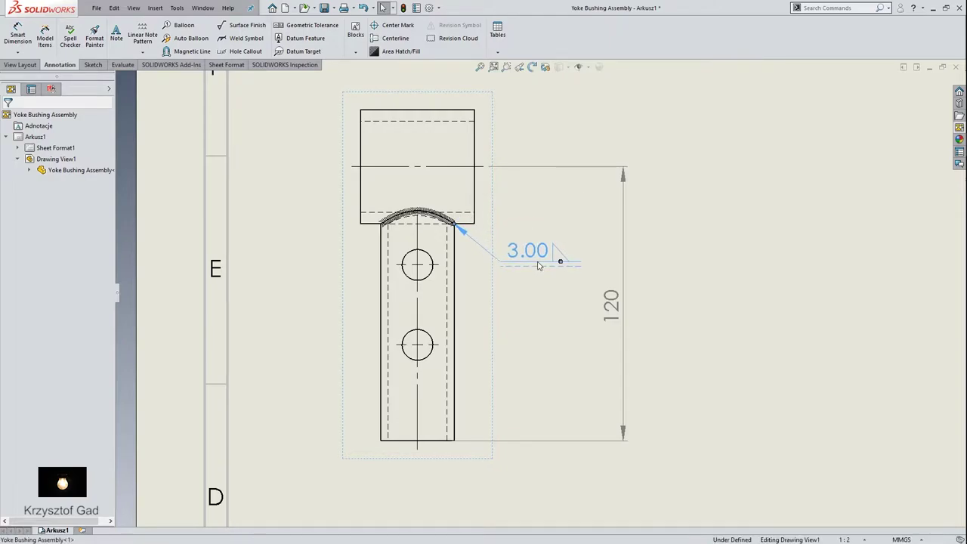
pyautogui.doubleClick(539, 264)
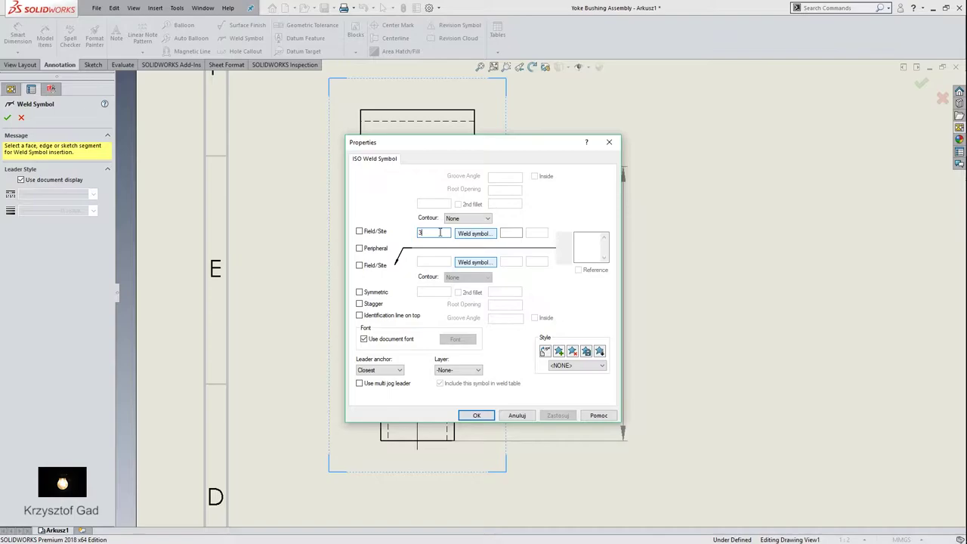
pyautogui.click(479, 416)
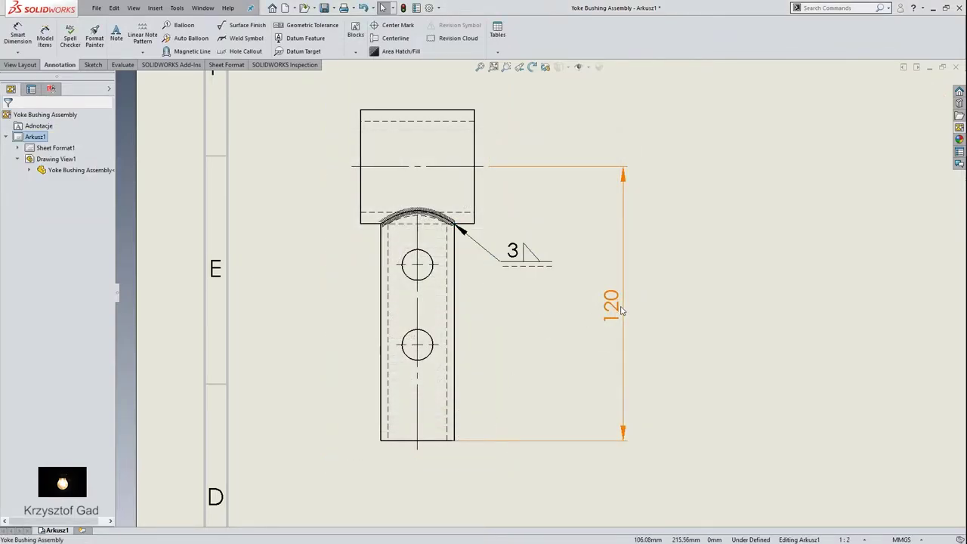
pyautogui.moveTo(615, 316); pyautogui.dragTo(587, 310)
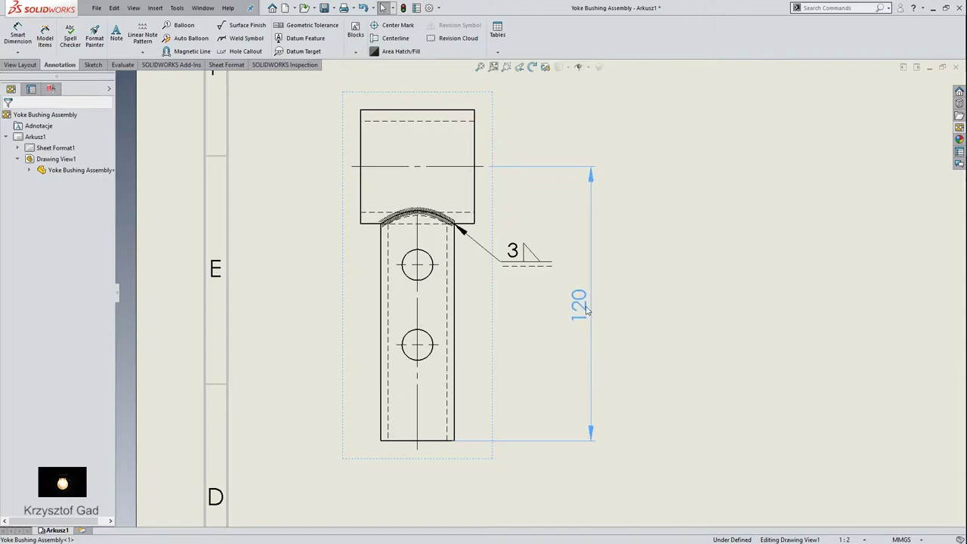
# Cut full Section A-A vertically through the lower hole and place it right of the front view.
pyautogui.press('f')
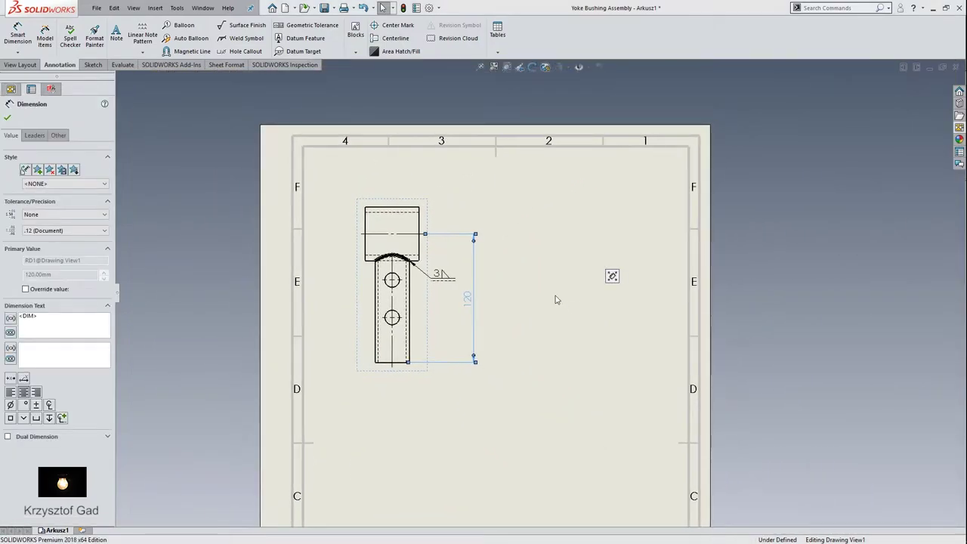
pyautogui.click(555, 300)
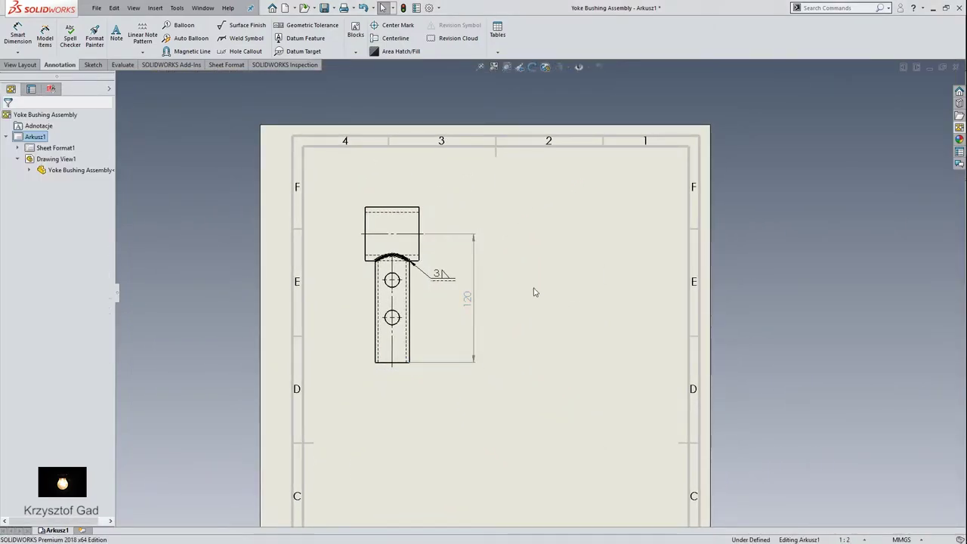
pyautogui.click(20, 65)
pyautogui.click(119, 50)
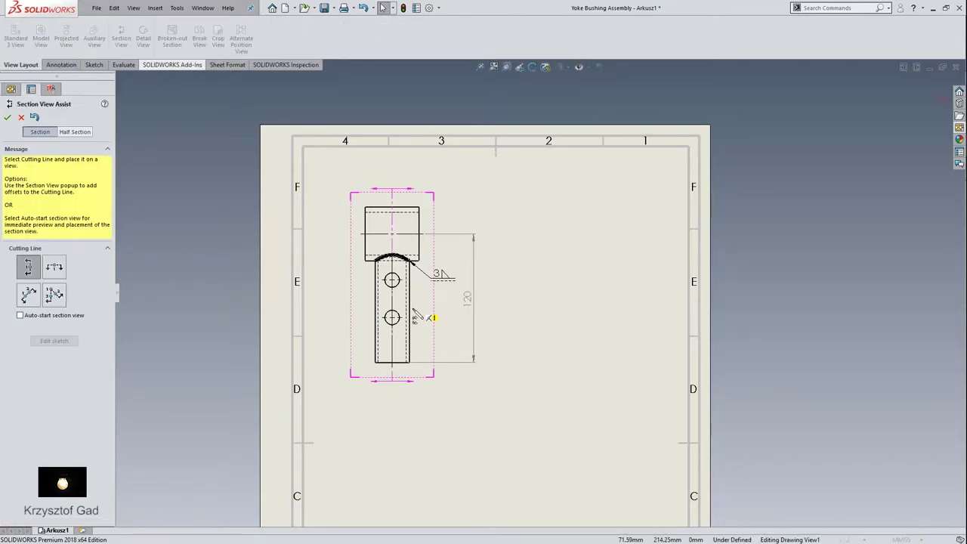
pyautogui.click(393, 317)
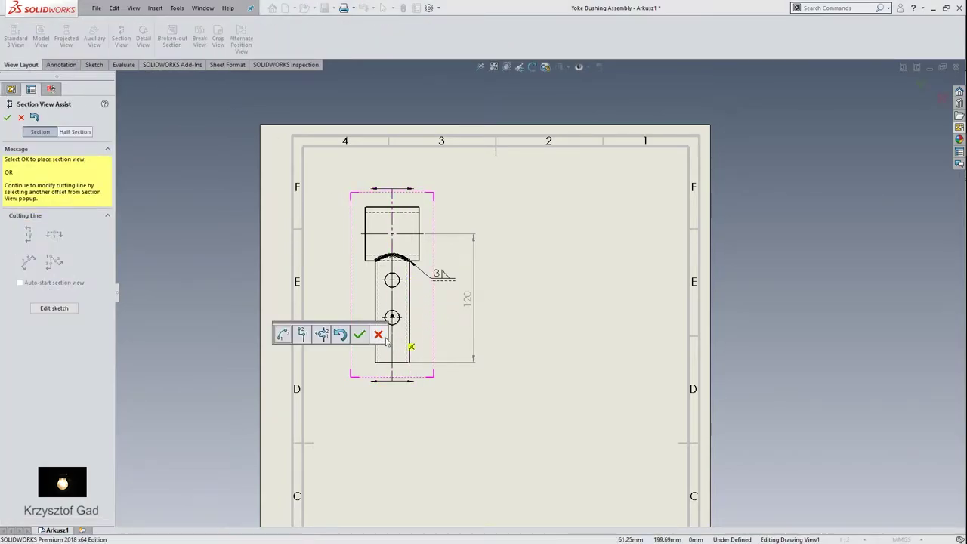
pyautogui.click(360, 335)
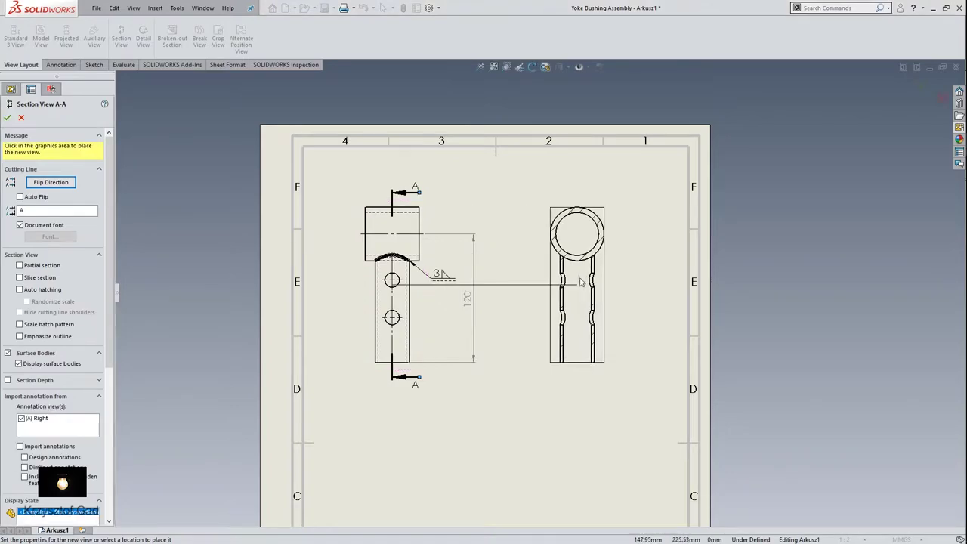
pyautogui.click(580, 283)
pyautogui.scroll(-2, 578, 282)
pyautogui.scroll(-3, 576, 283)
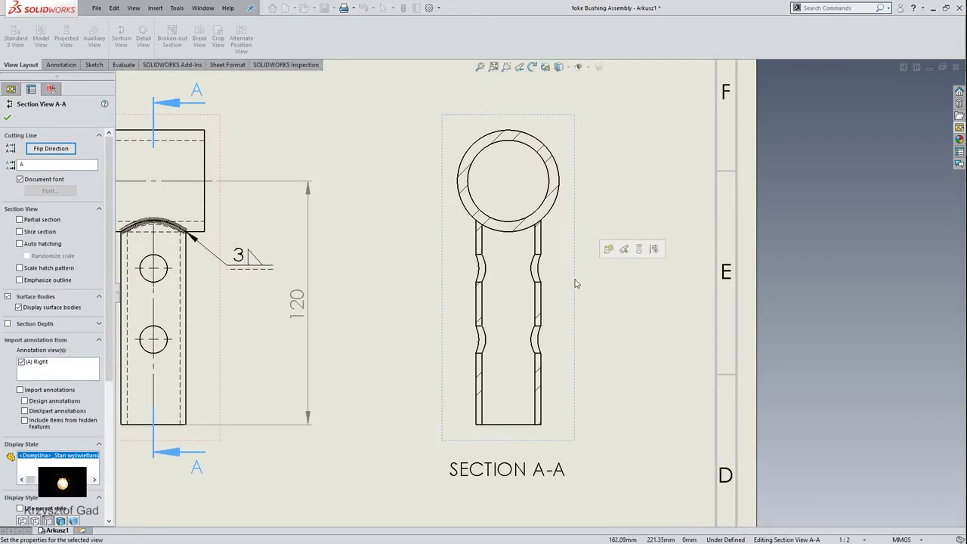
pyautogui.scroll(-4, 573, 284)
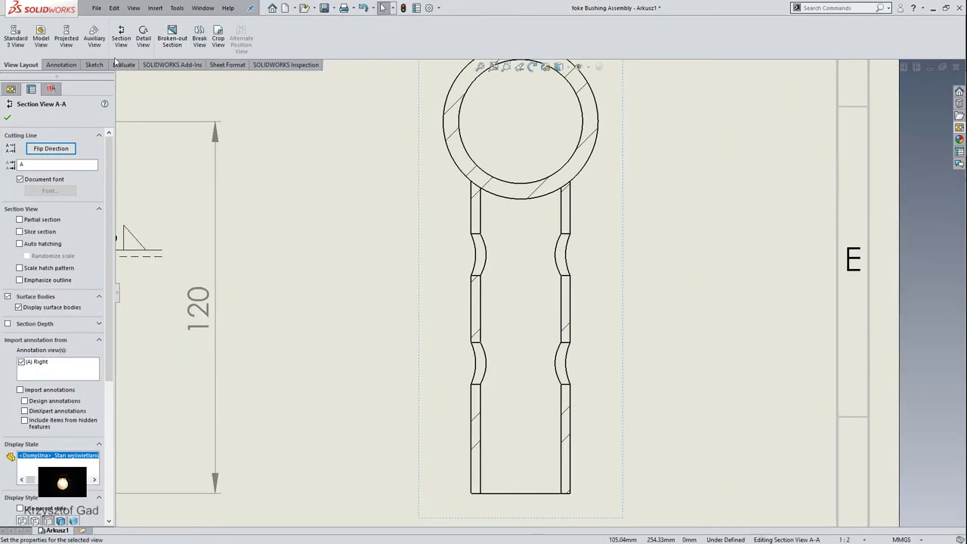
pyautogui.click(67, 67)
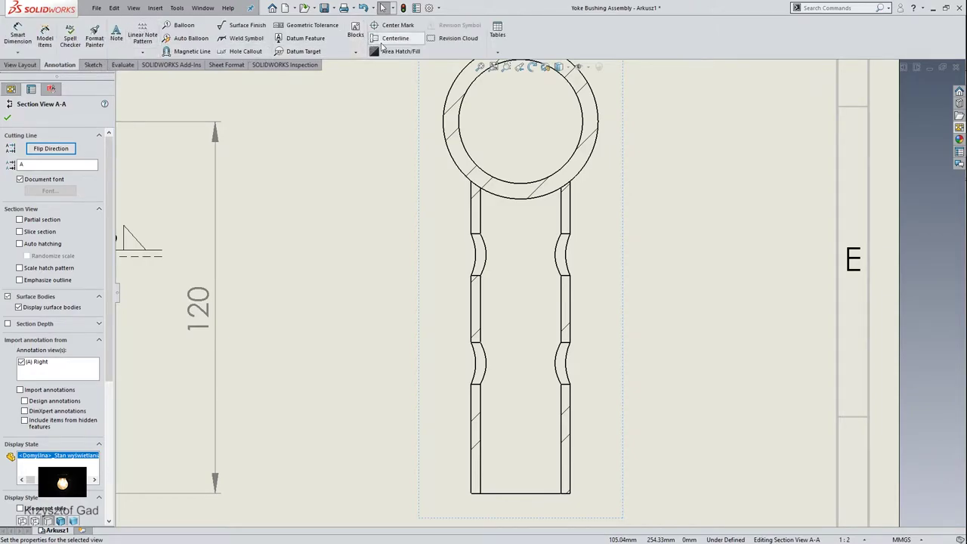
# Add centerlines across Section A-A's grooves and extend the vertical axis line up to the ring.
pyautogui.click(395, 38)
pyautogui.click(485, 258)
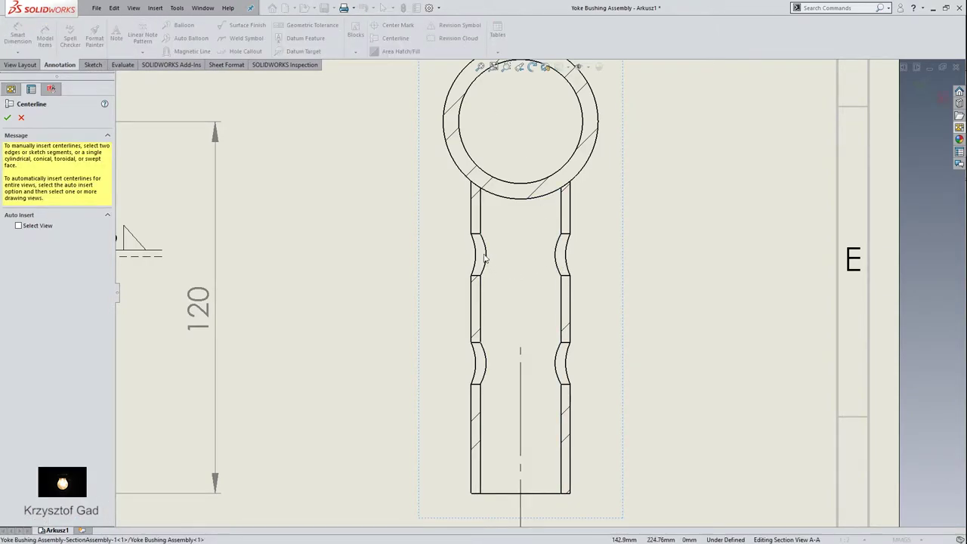
pyautogui.click(7, 118)
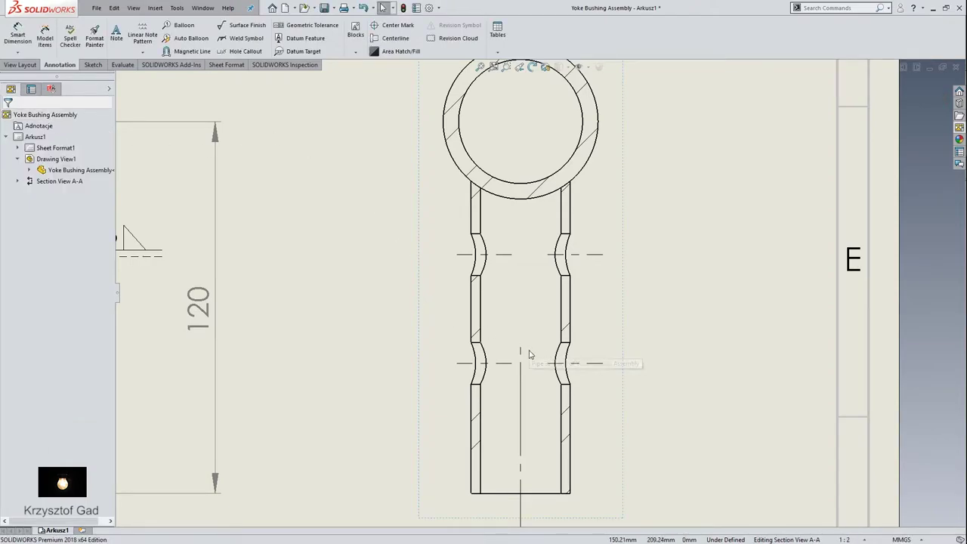
pyautogui.click(519, 350)
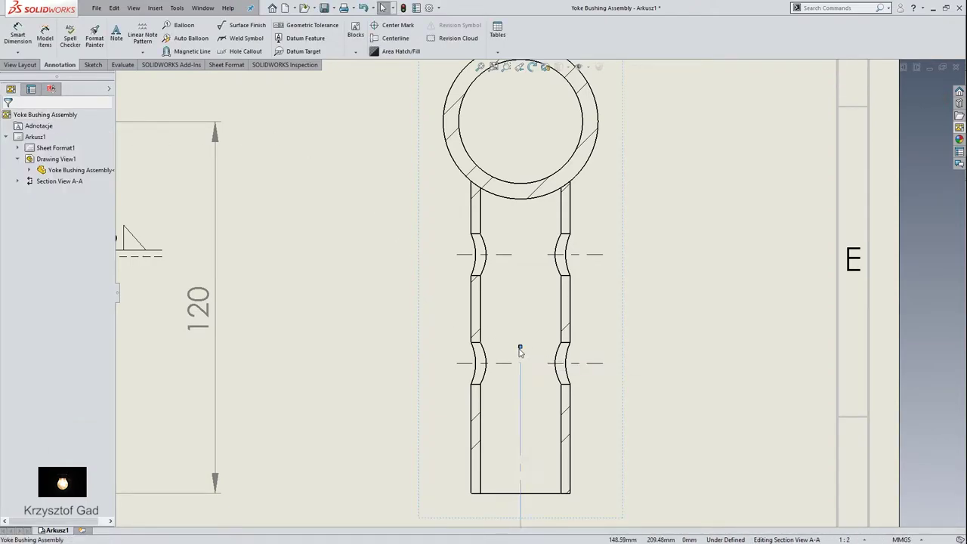
pyautogui.moveTo(519, 349); pyautogui.dragTo(532, 281)
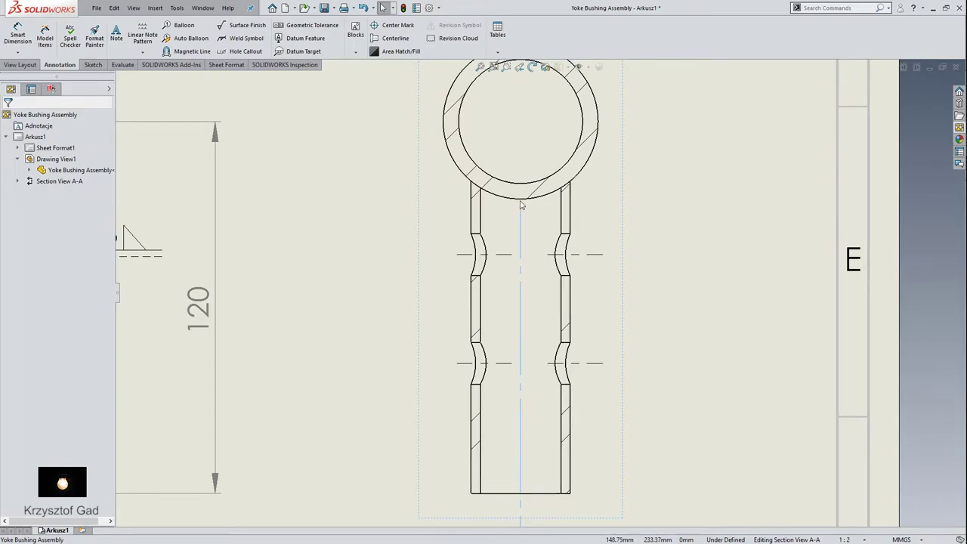
# Reposition the SECTION A-A label beneath the section view.
pyautogui.scroll(2, 520, 204)
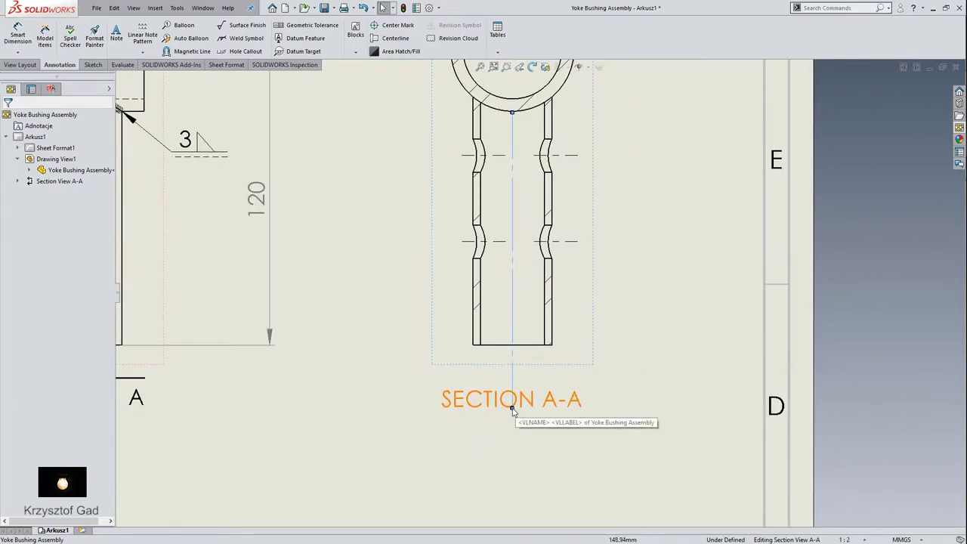
pyautogui.moveTo(513, 409); pyautogui.dragTo(514, 428)
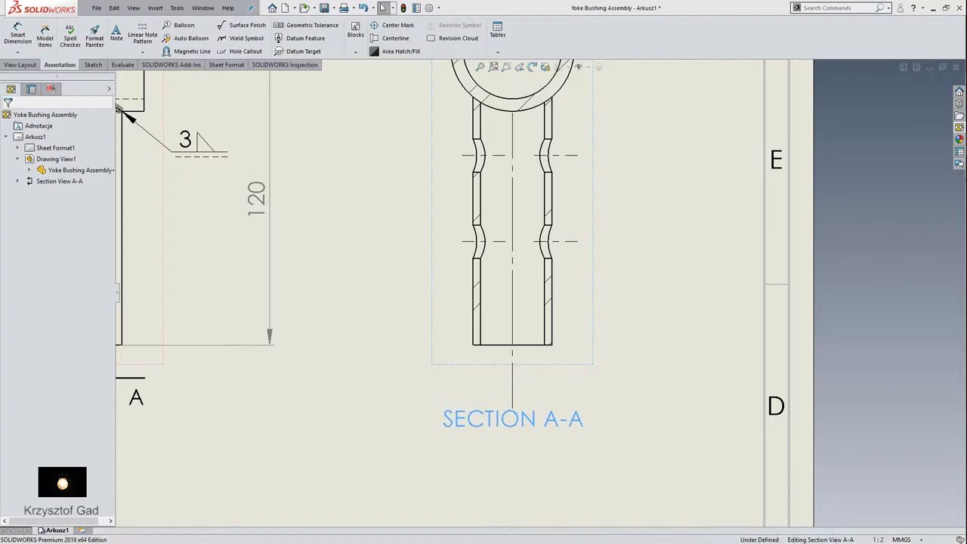
pyautogui.click(513, 399)
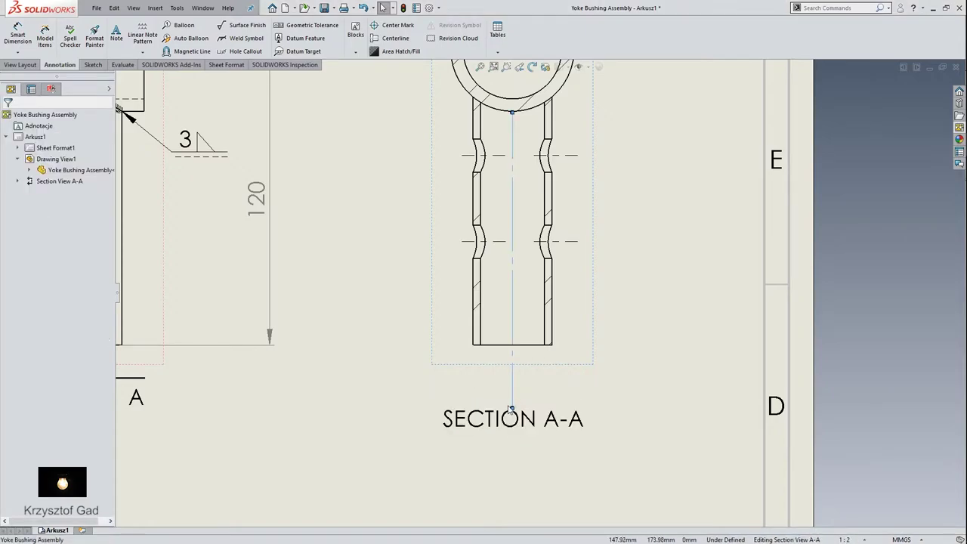
pyautogui.moveTo(512, 409); pyautogui.dragTo(513, 428)
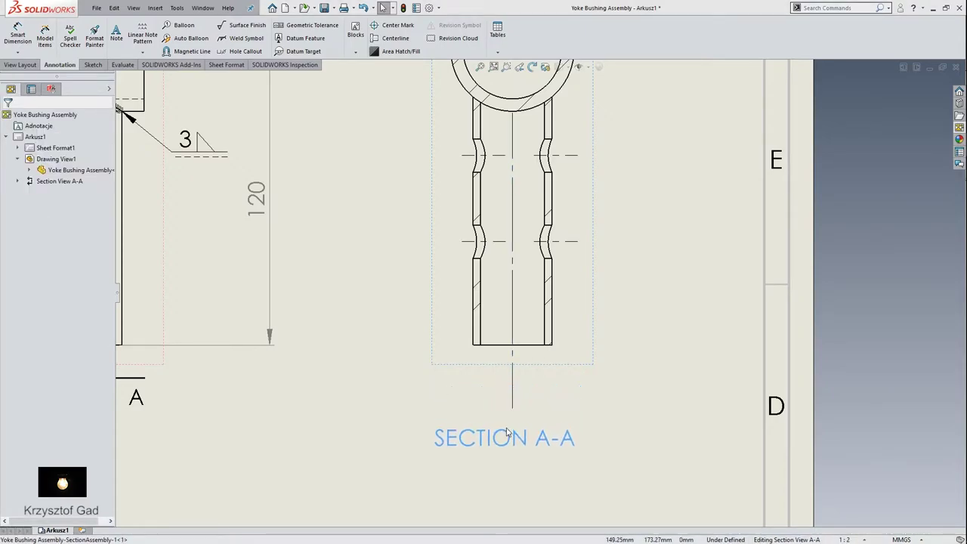
pyautogui.click(512, 410)
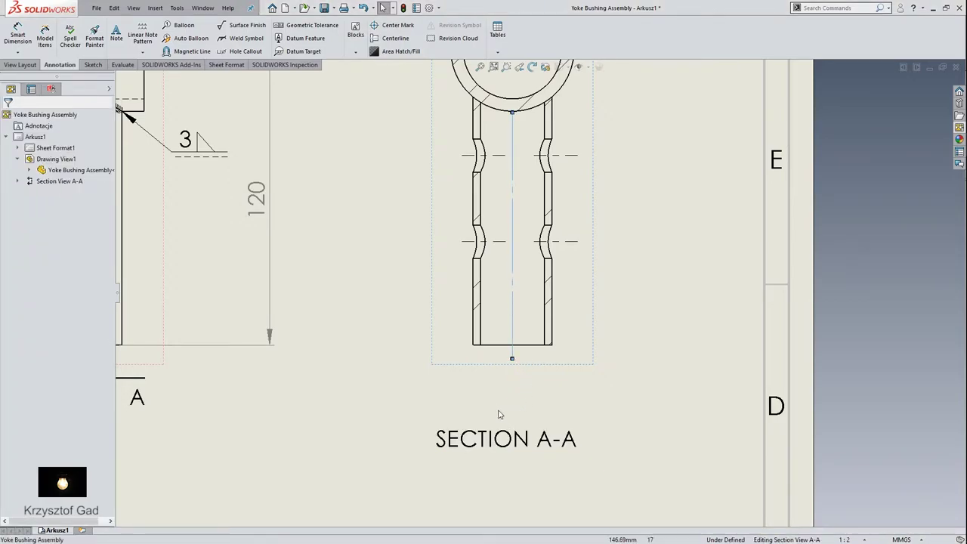
pyautogui.moveTo(495, 448); pyautogui.dragTo(508, 412)
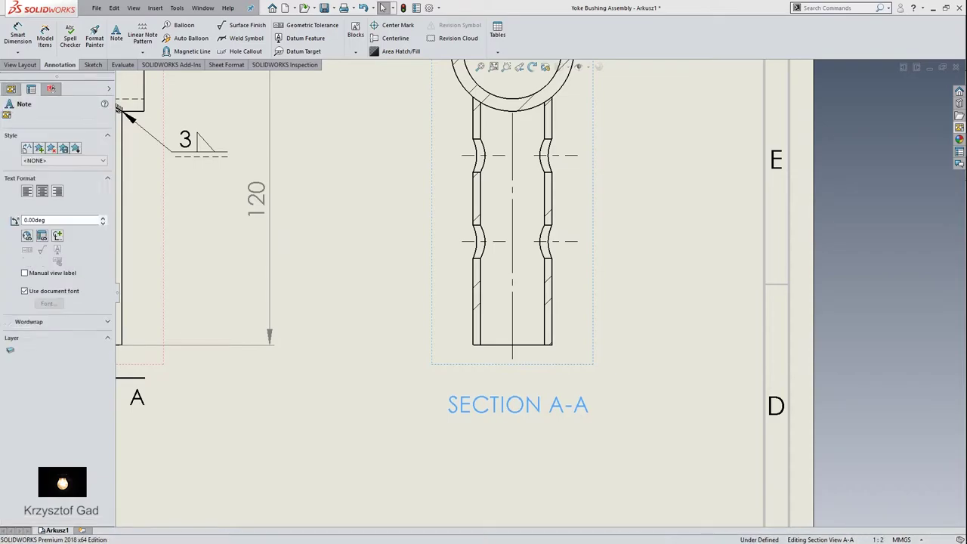
# Put a centre mark on the ring's circle at the top of Section A-A.
pyautogui.click(392, 25)
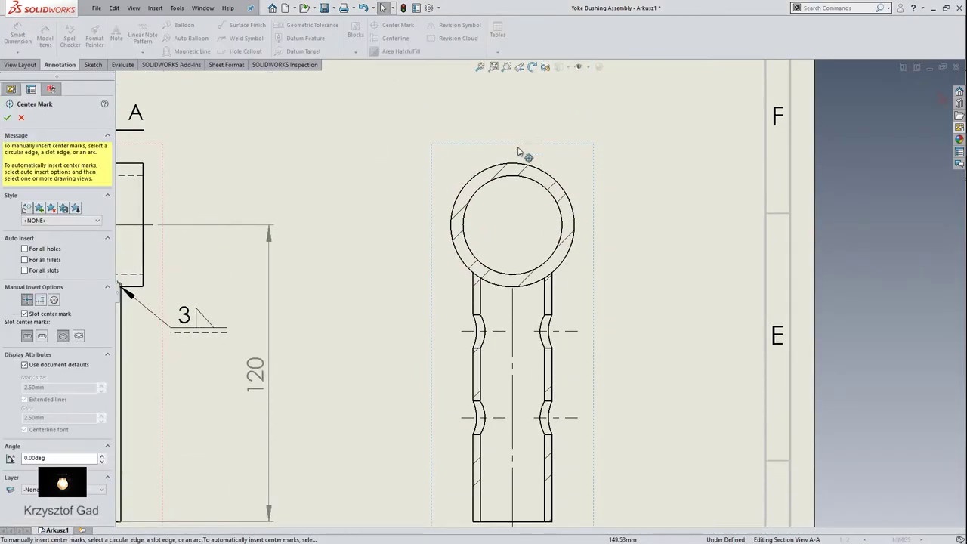
pyautogui.click(542, 176)
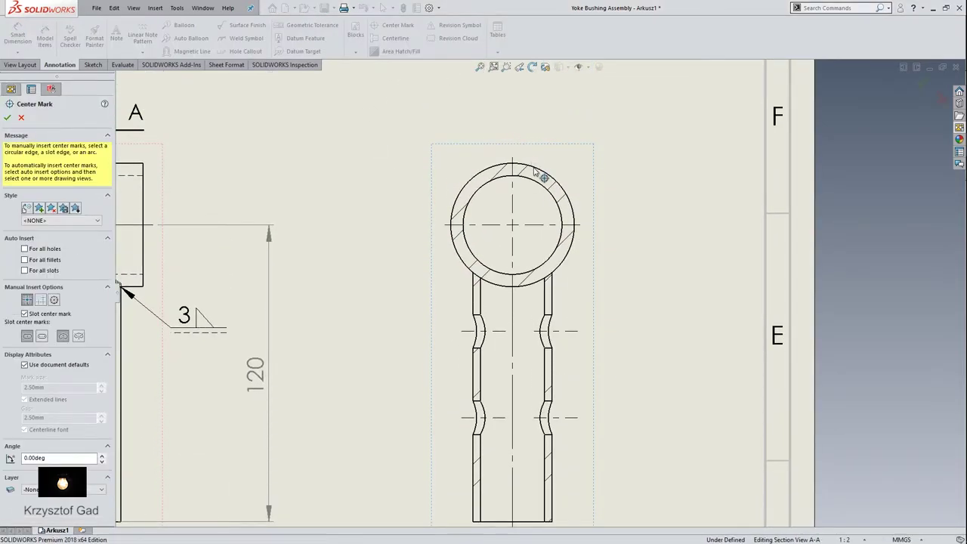
pyautogui.click(22, 118)
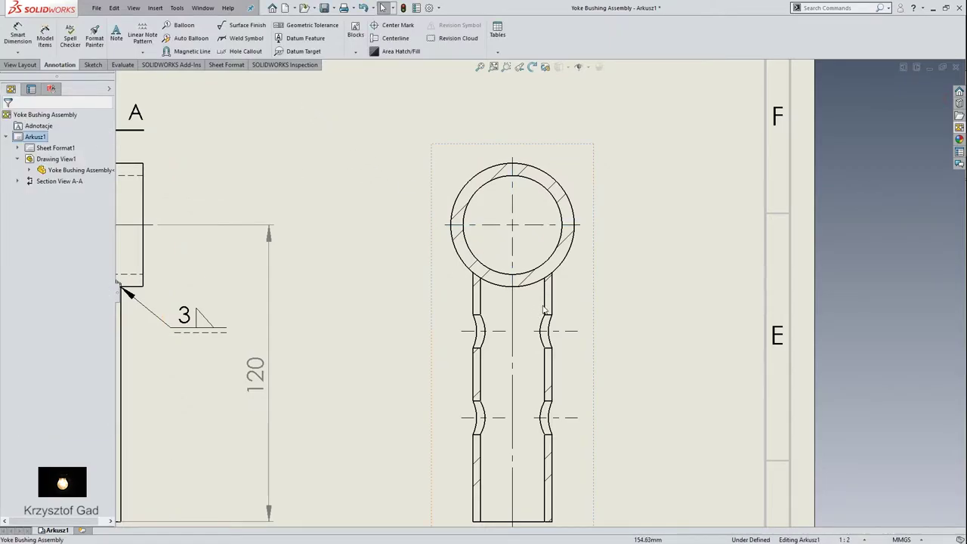
pyautogui.click(552, 300)
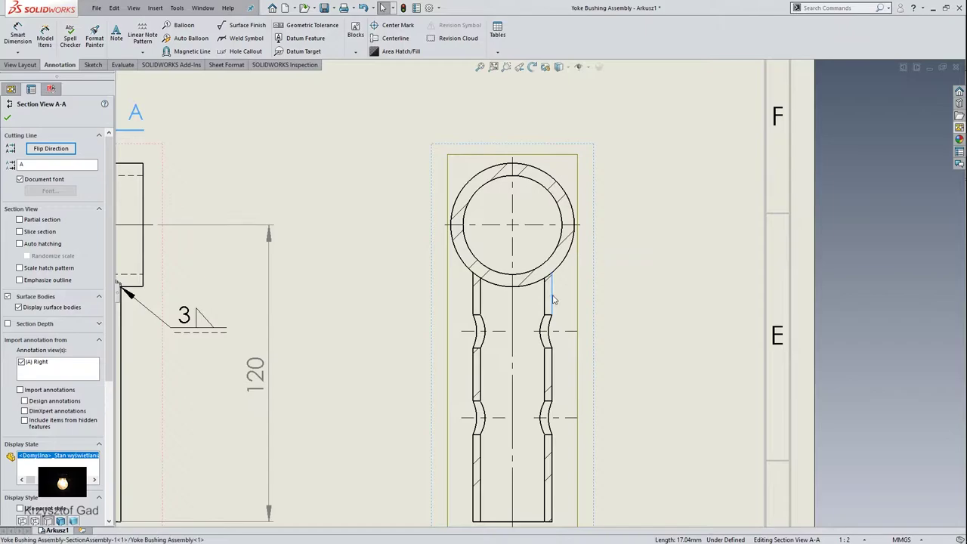
# Add solid-fill end treatments on the ring circle and tube edge, then fit the sheet in view.
pyautogui.rightClick(554, 310)
pyautogui.moveTo(588, 498)
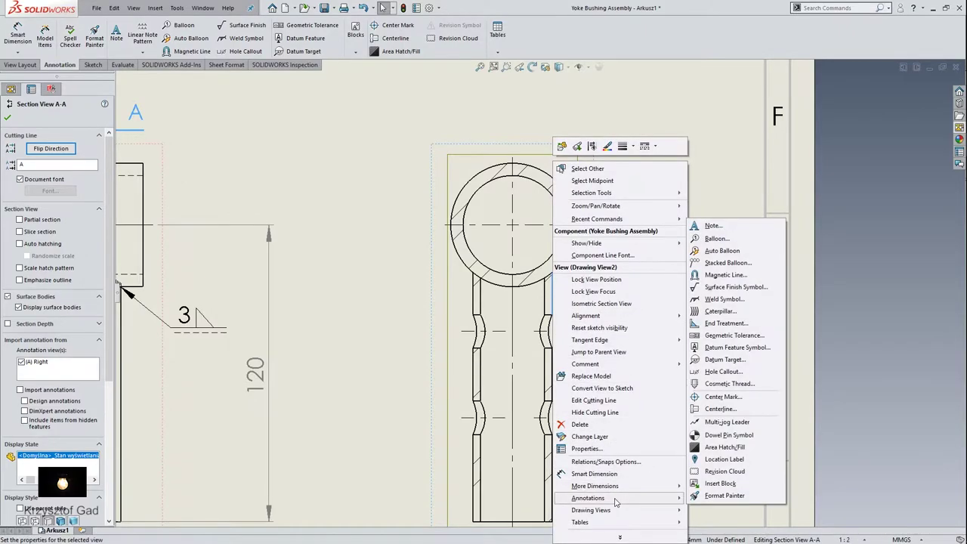
pyautogui.click(754, 323)
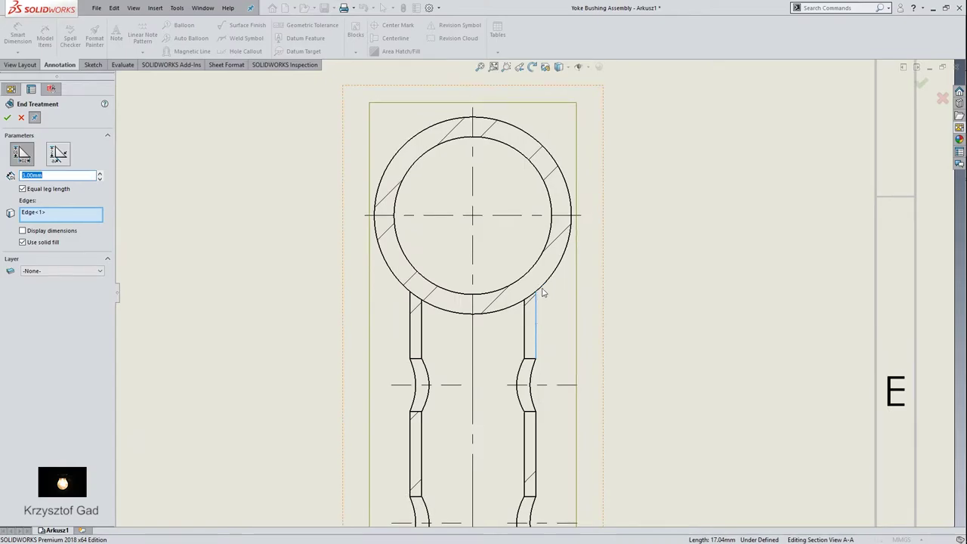
pyautogui.click(542, 292)
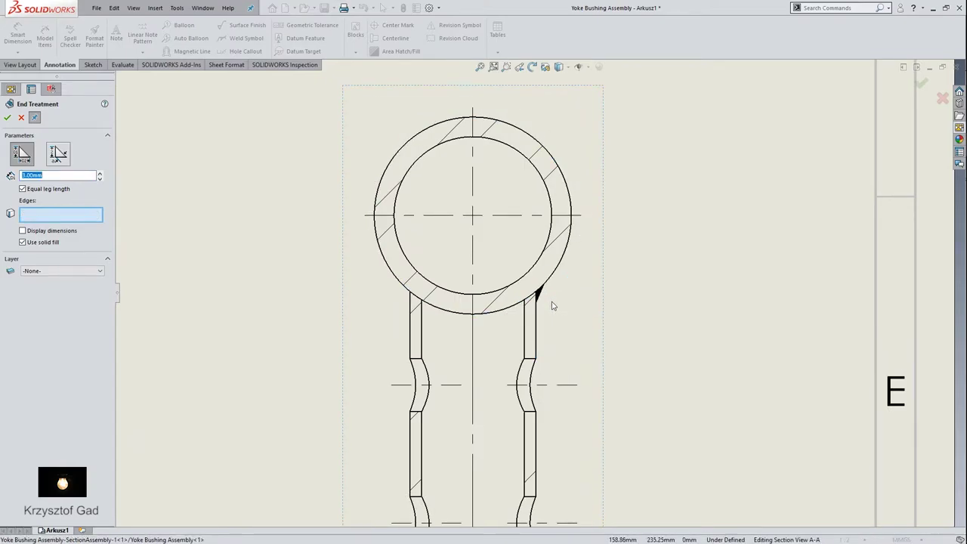
pyautogui.click(409, 308)
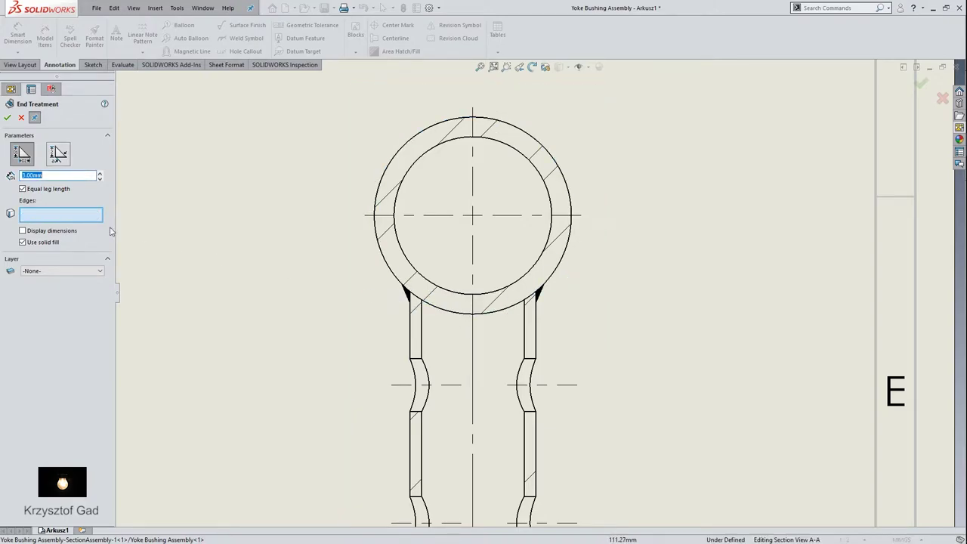
pyautogui.click(7, 119)
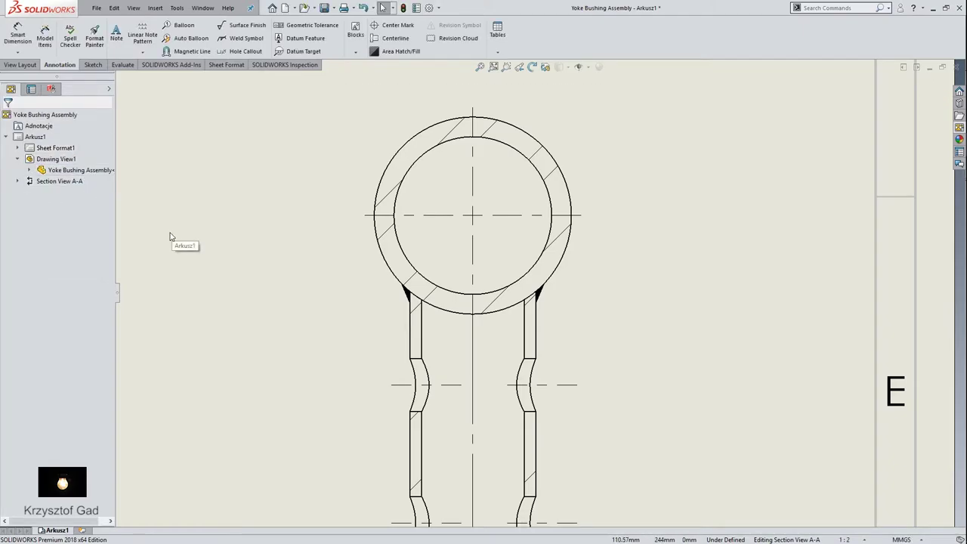
pyautogui.press('f')
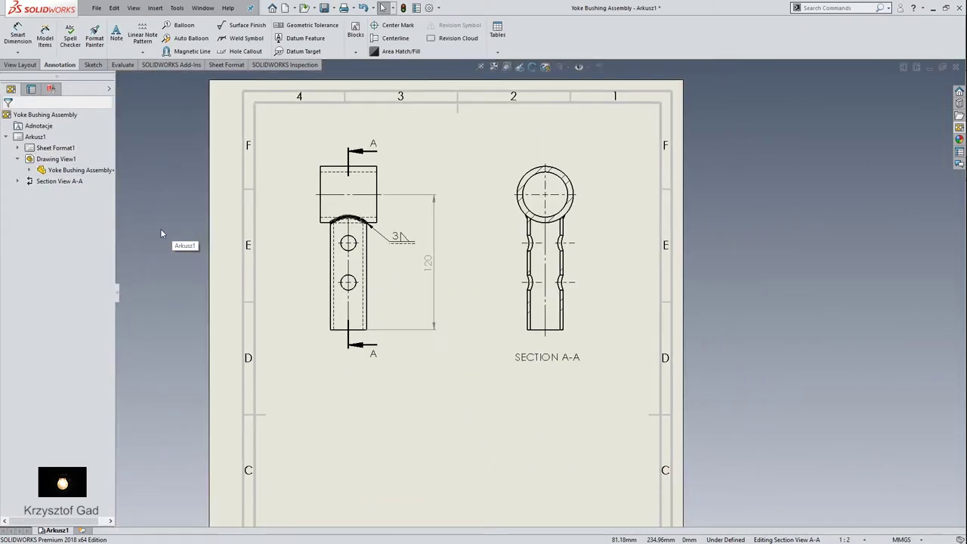
# Insert a Yoke Bushing Assembly model view below the front view as Drawing View3.
pyautogui.click(26, 65)
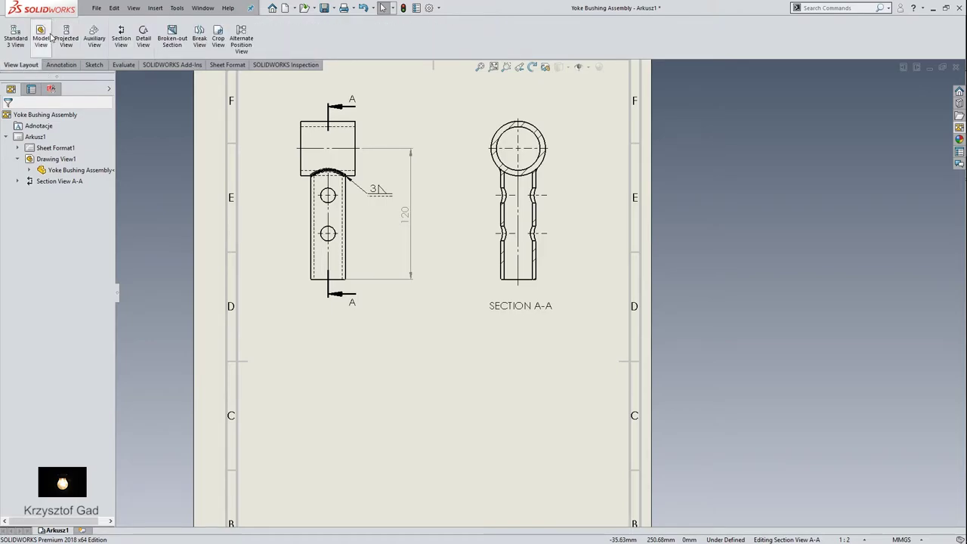
pyautogui.click(42, 38)
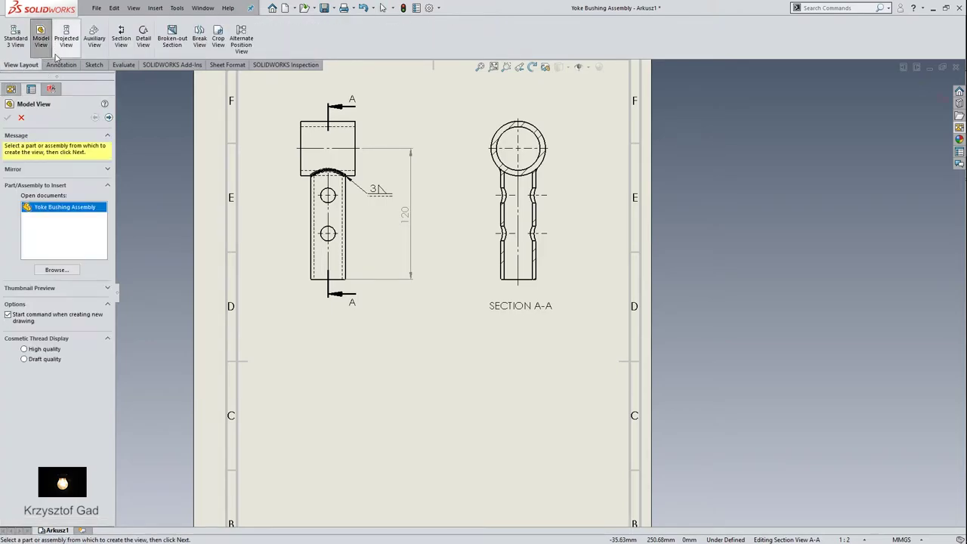
pyautogui.click(108, 118)
pyautogui.click(426, 400)
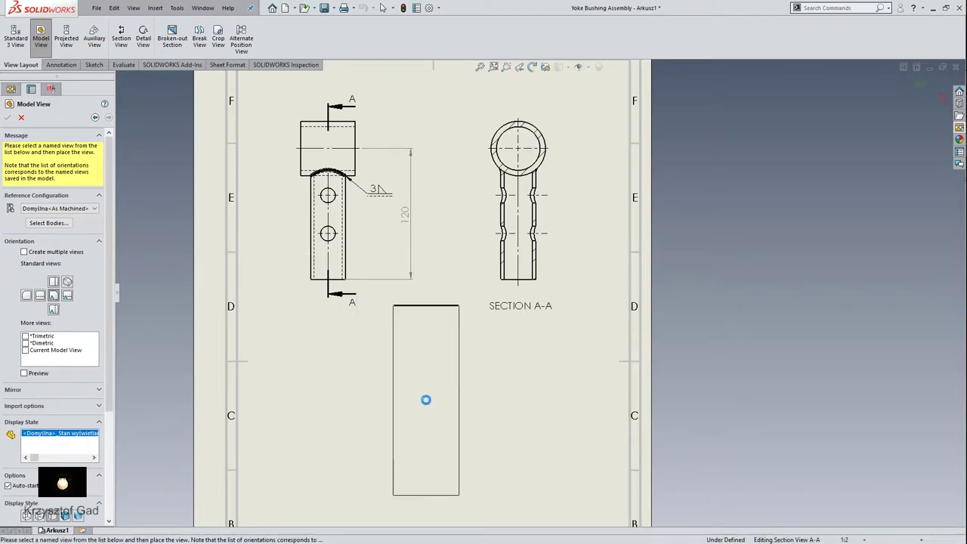
pyautogui.click(7, 117)
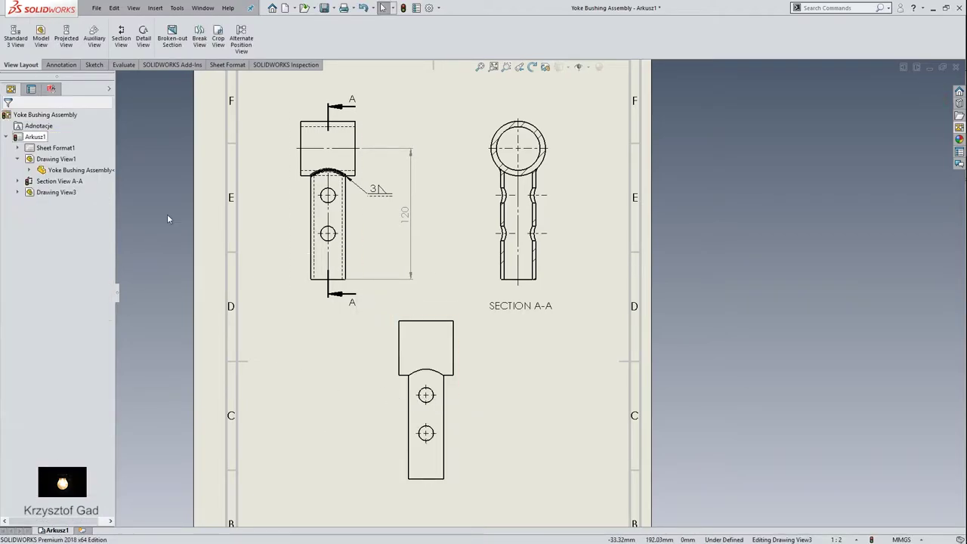
pyautogui.click(399, 414)
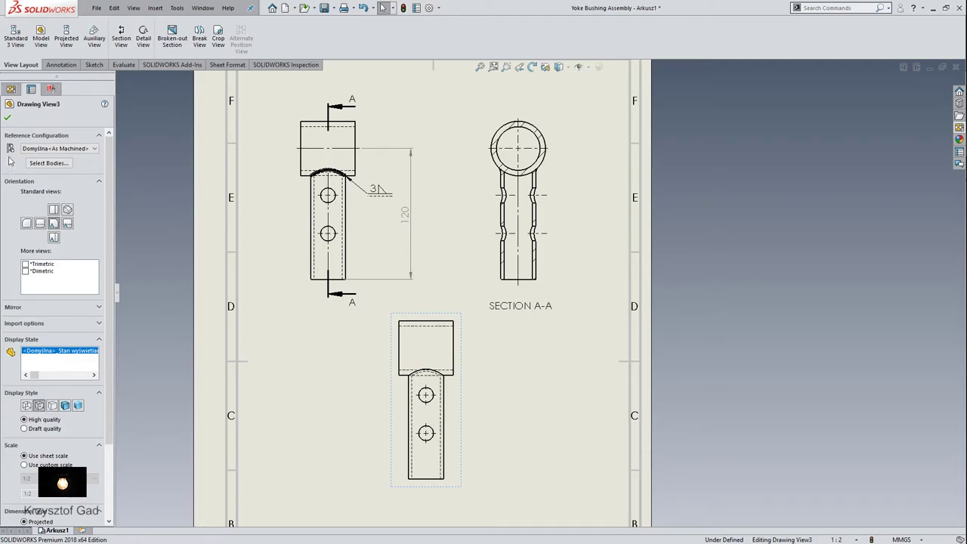
pyautogui.click(7, 118)
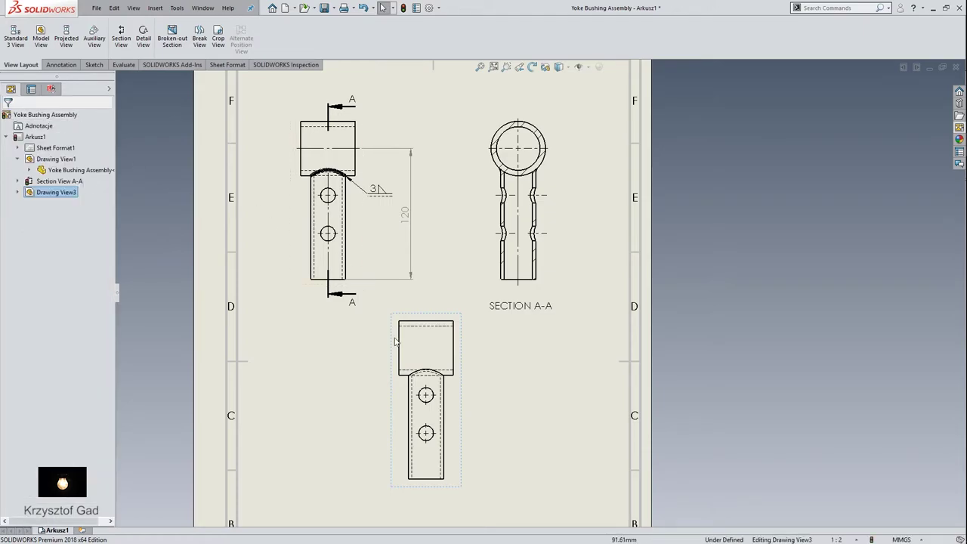
# Rotate Drawing View3 by 90° so the tube runs horizontally.
pyautogui.click(532, 69)
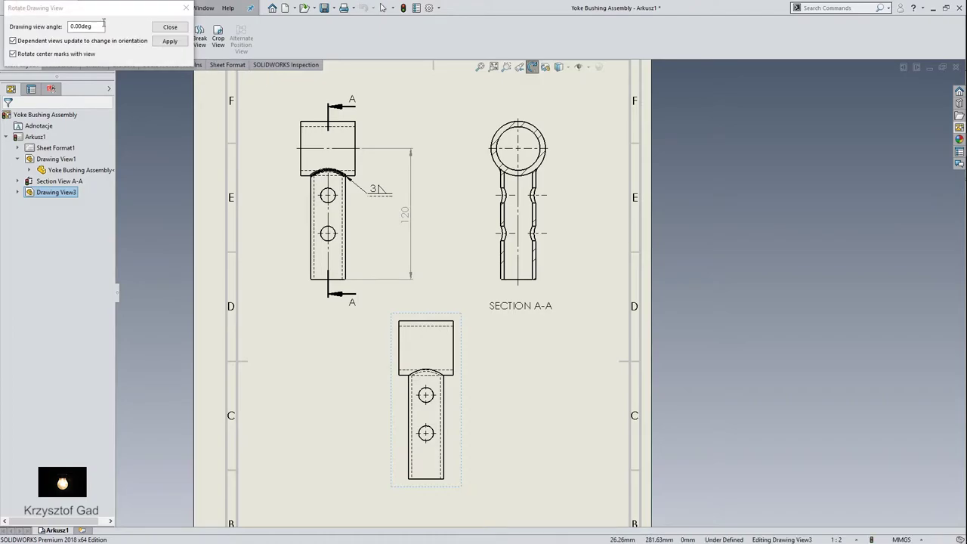
pyautogui.click(98, 26)
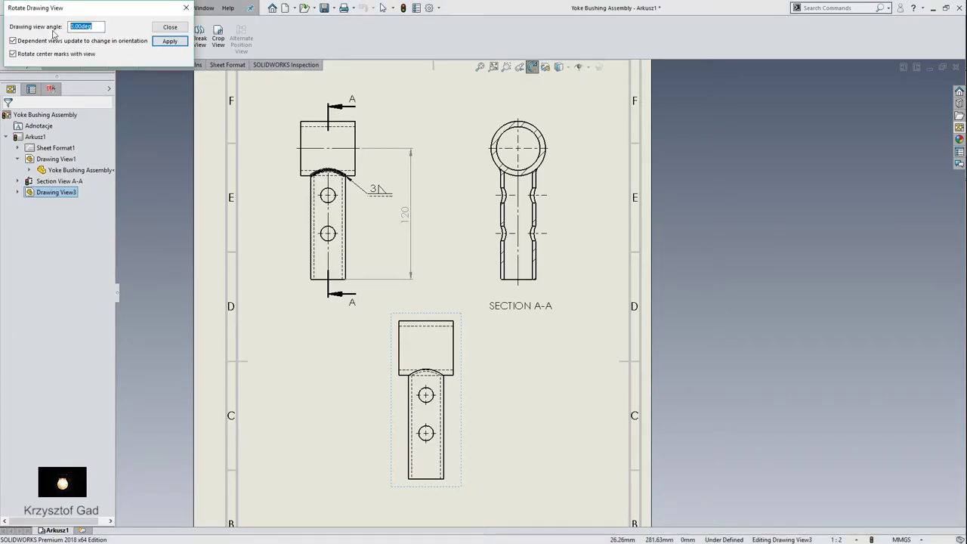
pyautogui.write('90')
pyautogui.press('Return')
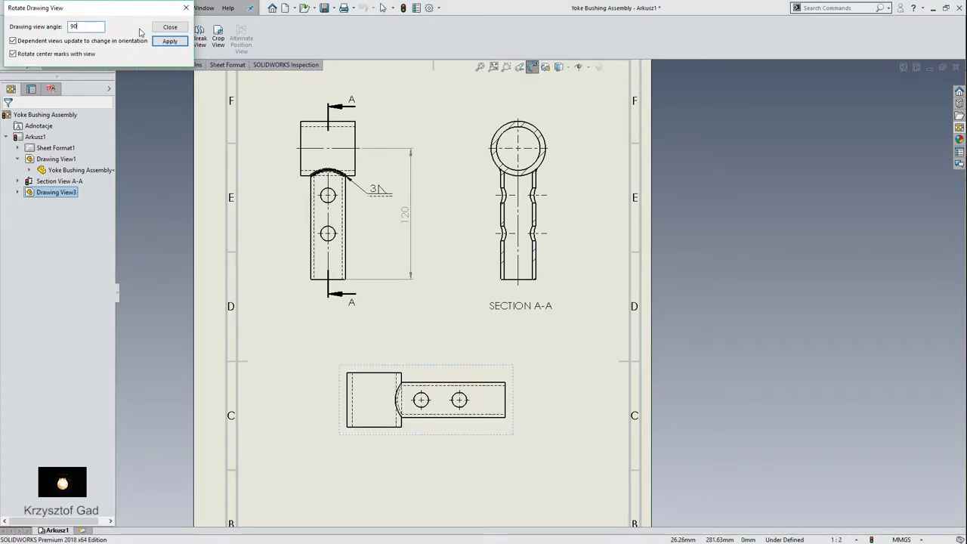
pyautogui.click(161, 30)
pyautogui.scroll(2, 437, 229)
pyautogui.scroll(1, 437, 229)
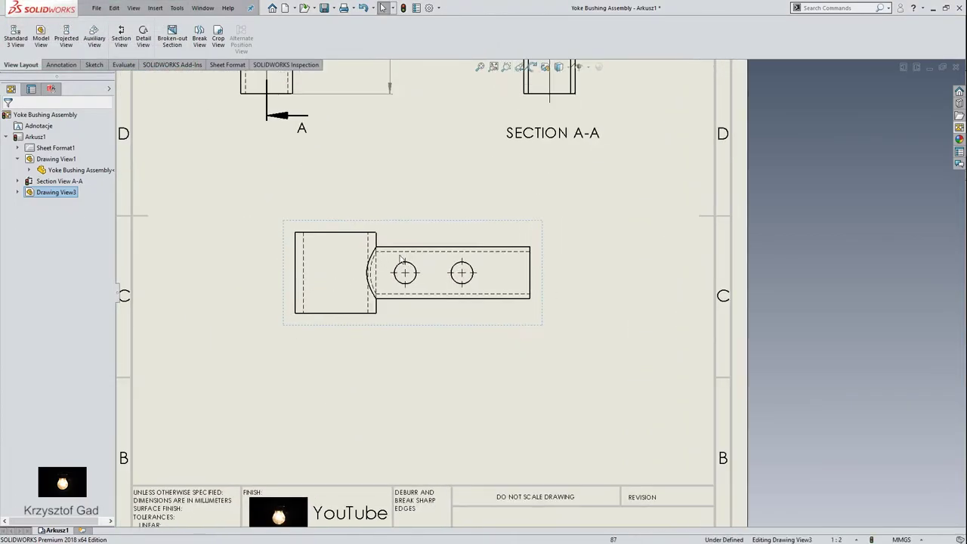
pyautogui.scroll(1, 437, 229)
# Hide the Pipe 50 X 5 body in Drawing View3 and shift the view into place.
pyautogui.moveTo(444, 217); pyautogui.dragTo(343, 180)
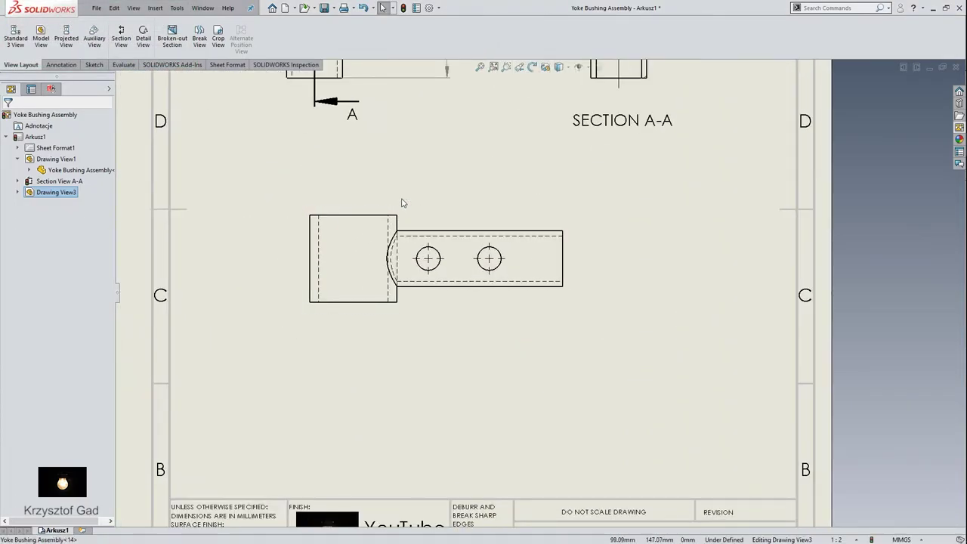
pyautogui.rightClick(344, 179)
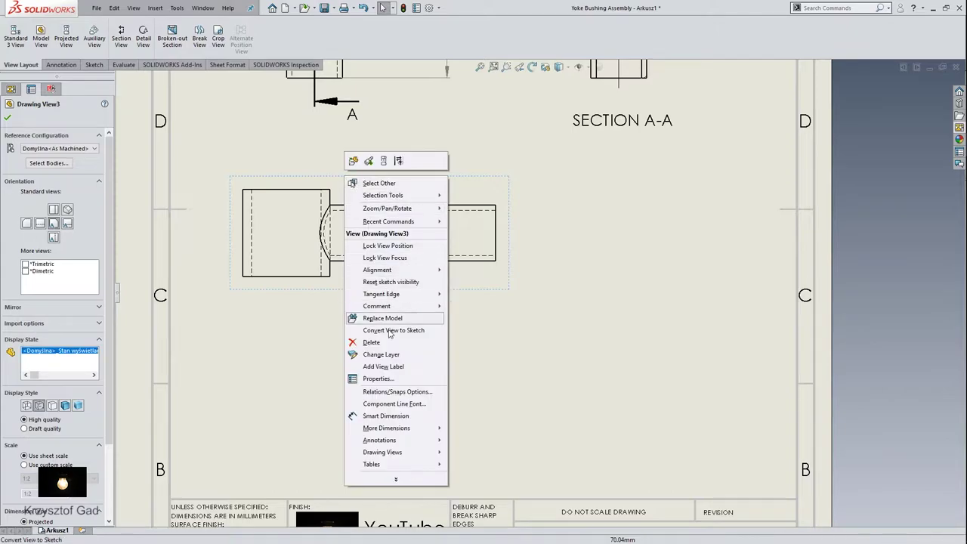
pyautogui.click(399, 379)
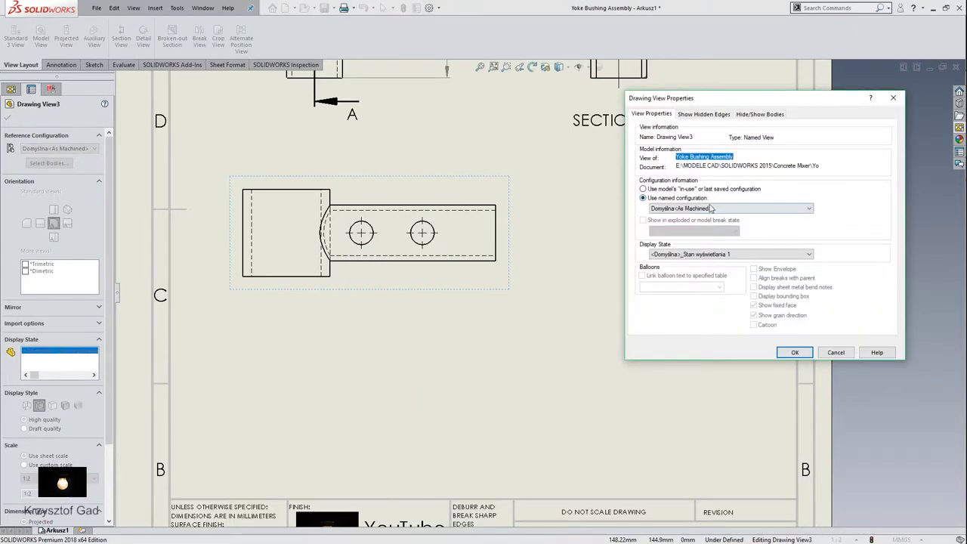
pyautogui.click(762, 115)
pyautogui.click(296, 206)
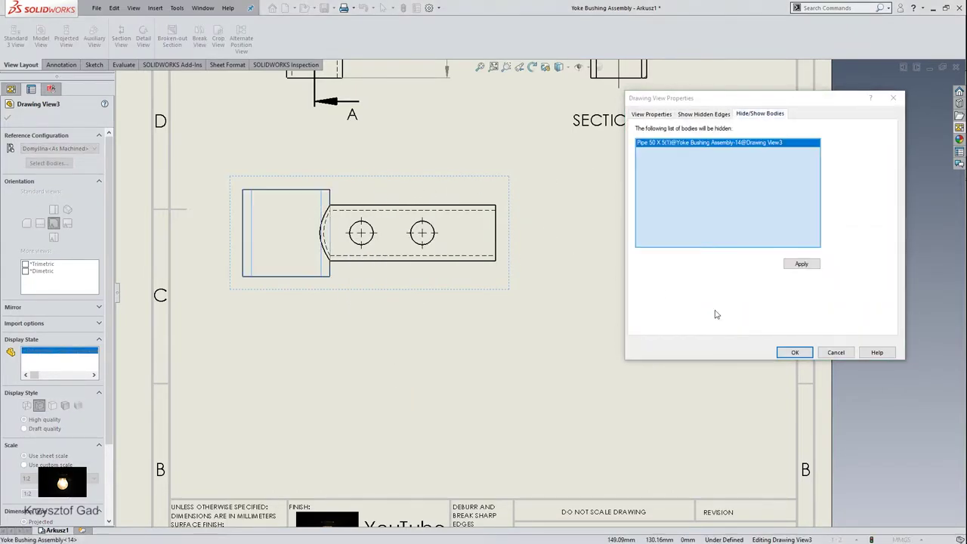
pyautogui.click(810, 356)
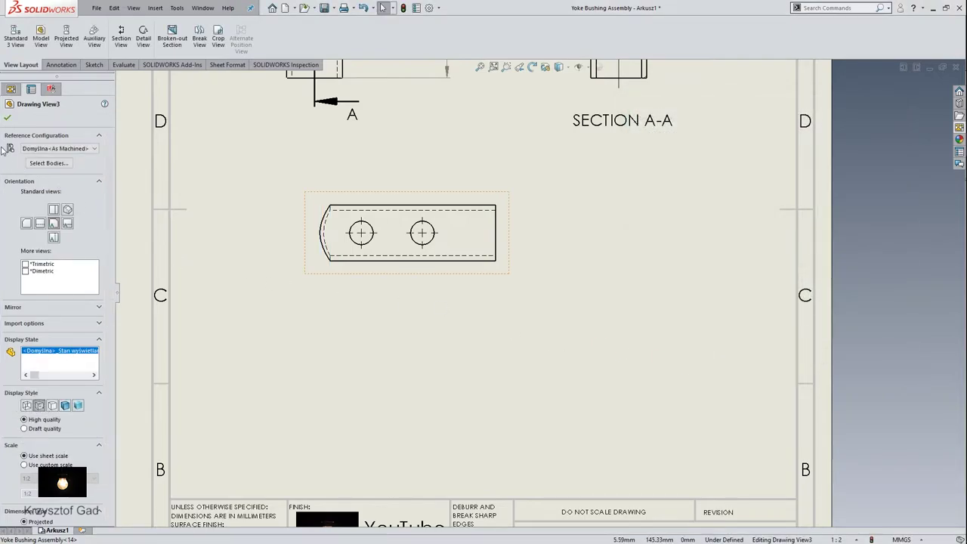
pyautogui.click(8, 119)
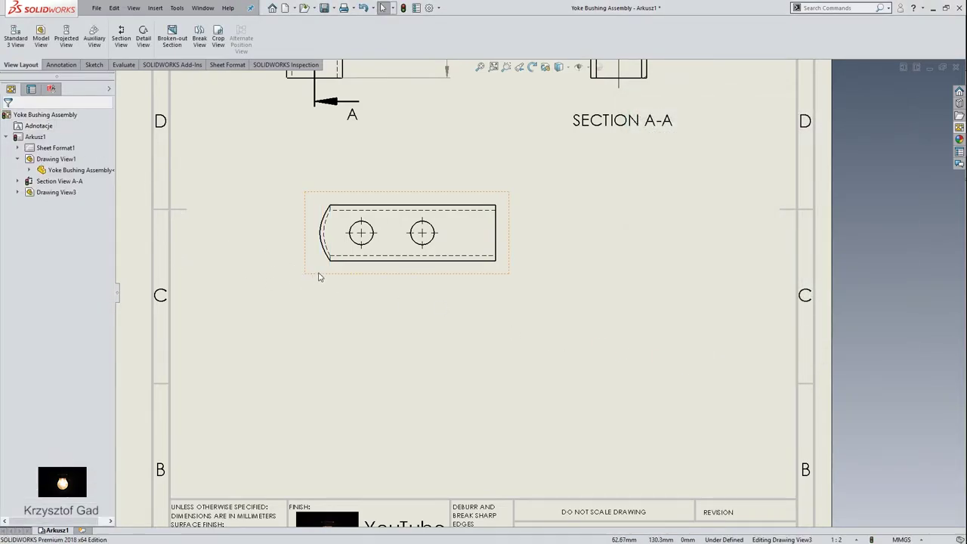
pyautogui.moveTo(318, 277); pyautogui.dragTo(293, 290)
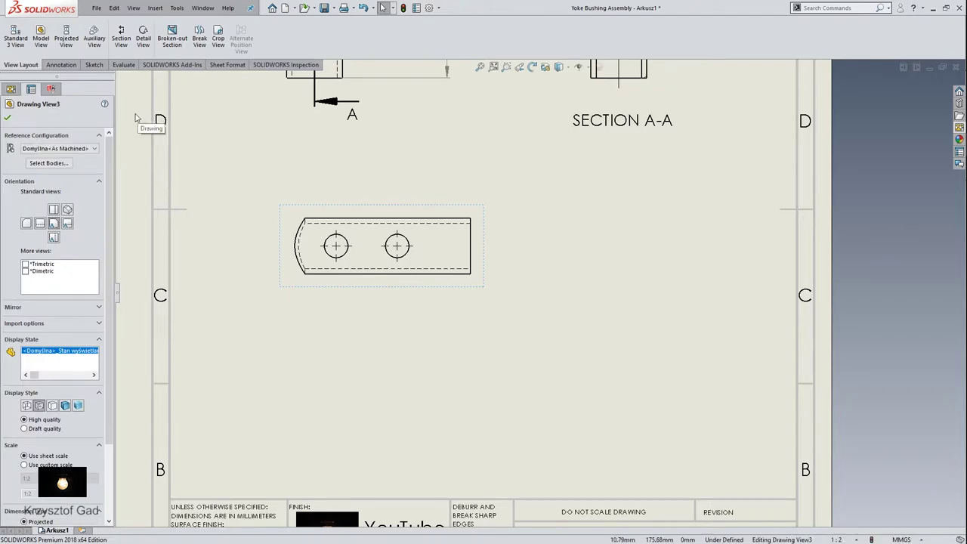
pyautogui.click(59, 65)
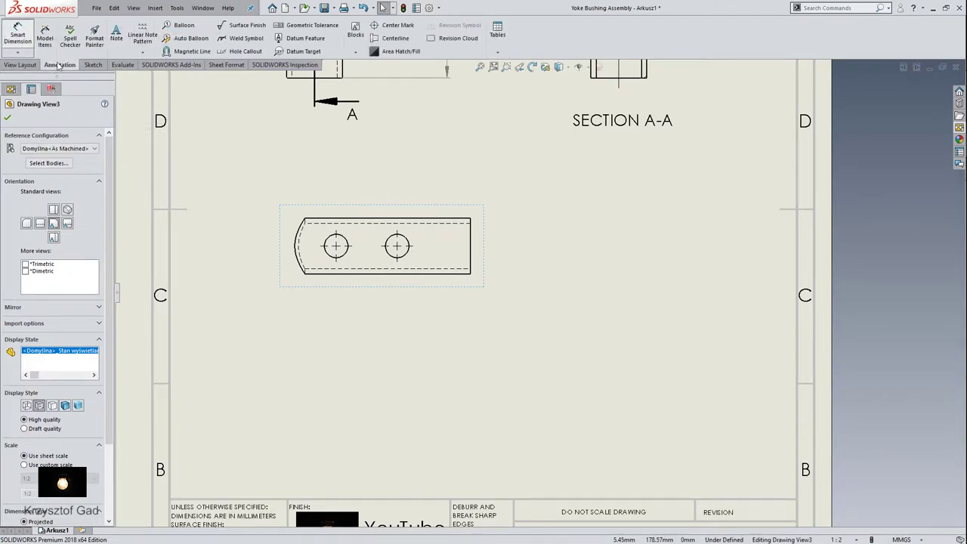
# Dimension the bottom view's left hole diameter, labelled 2x Ø13.5.
pyautogui.press('d')
pyautogui.click(338, 260)
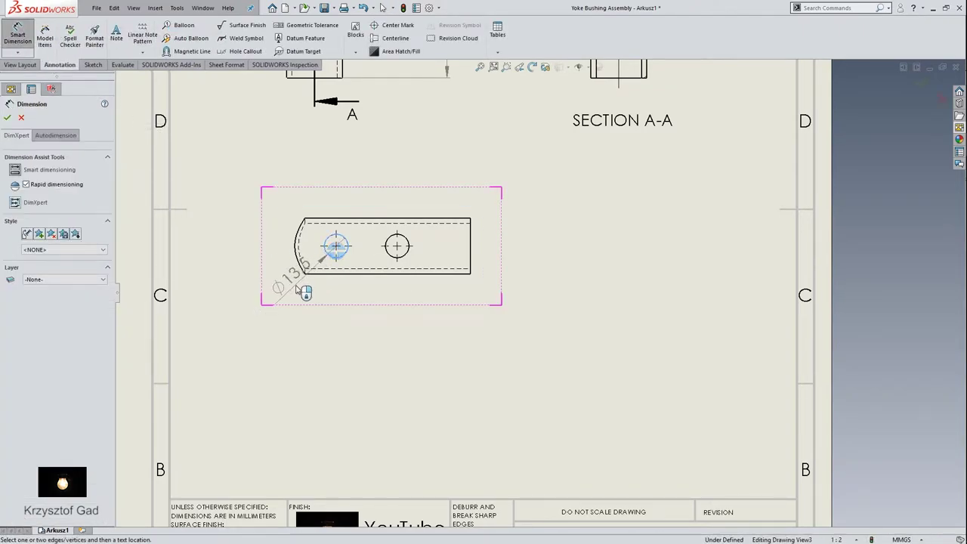
pyautogui.click(278, 312)
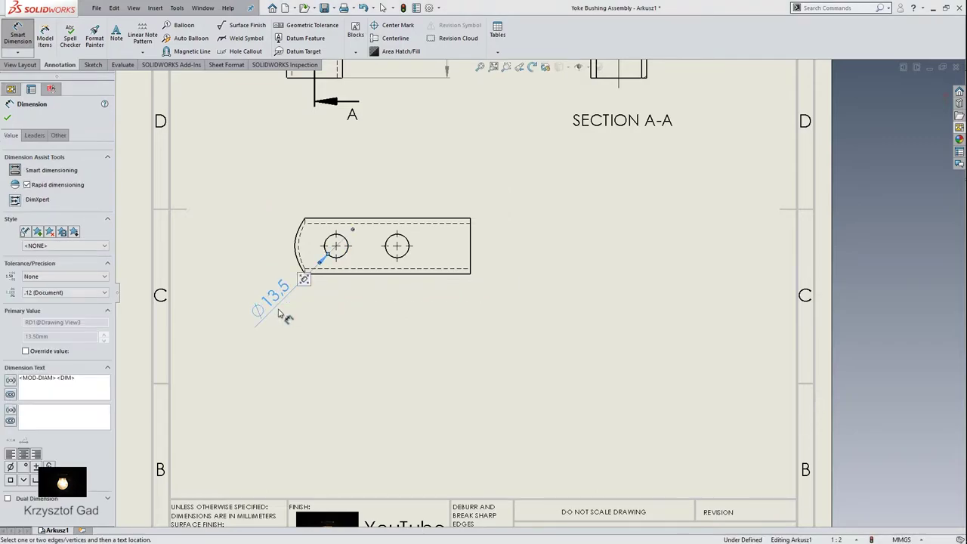
pyautogui.click(316, 254)
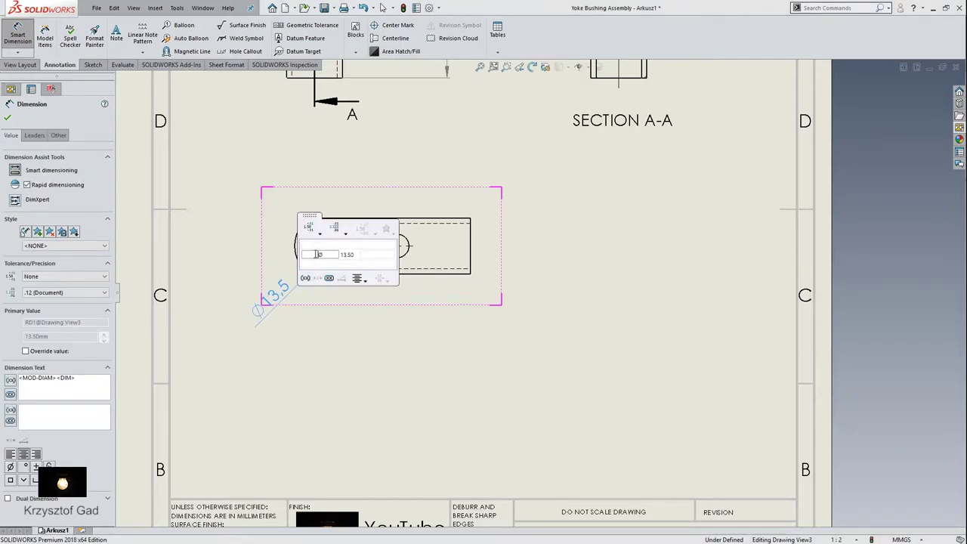
pyautogui.write('2 x')
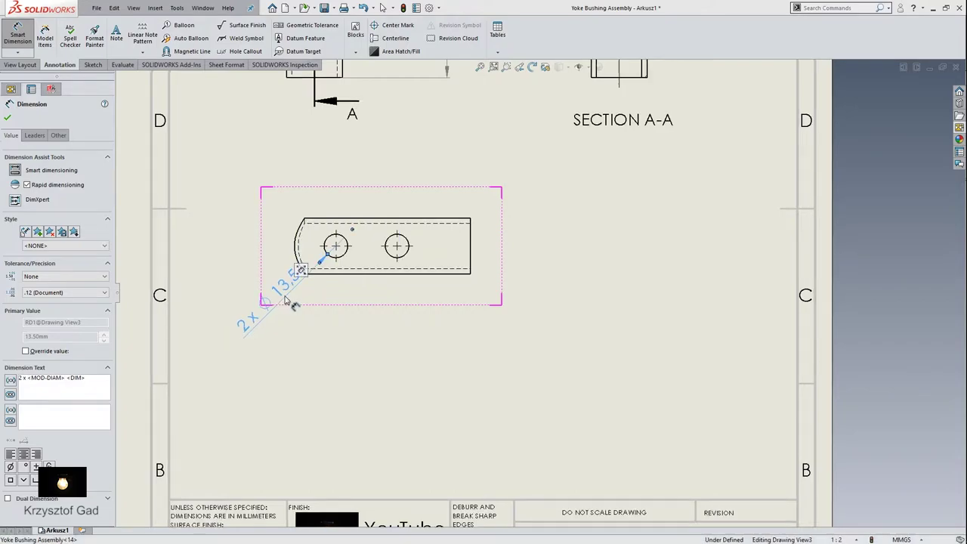
pyautogui.scroll(-2, 345, 308)
pyautogui.scroll(-2, 454, 321)
pyautogui.scroll(-2, 453, 322)
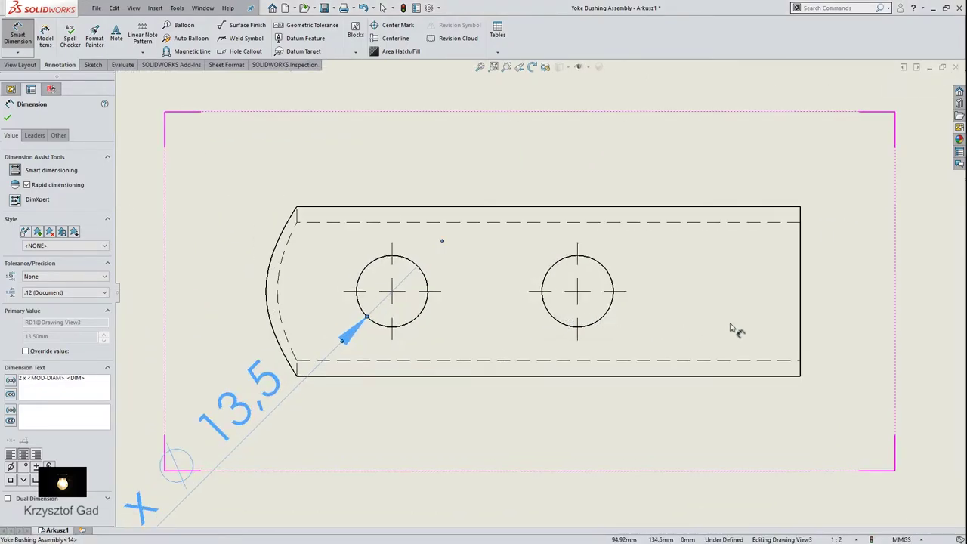
# Add a 42 dimension from the right end to the right hole and 35 between hole centres.
pyautogui.click(801, 297)
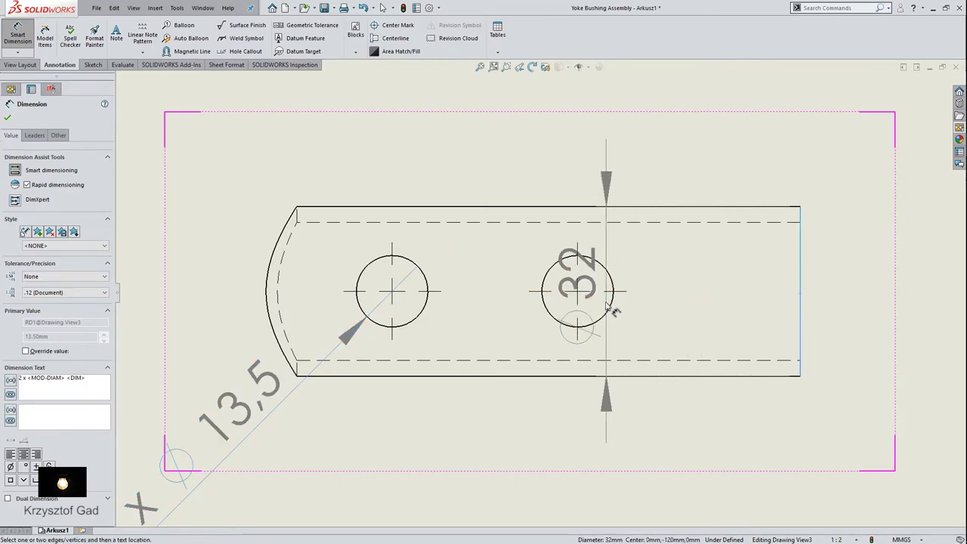
pyautogui.click(610, 295)
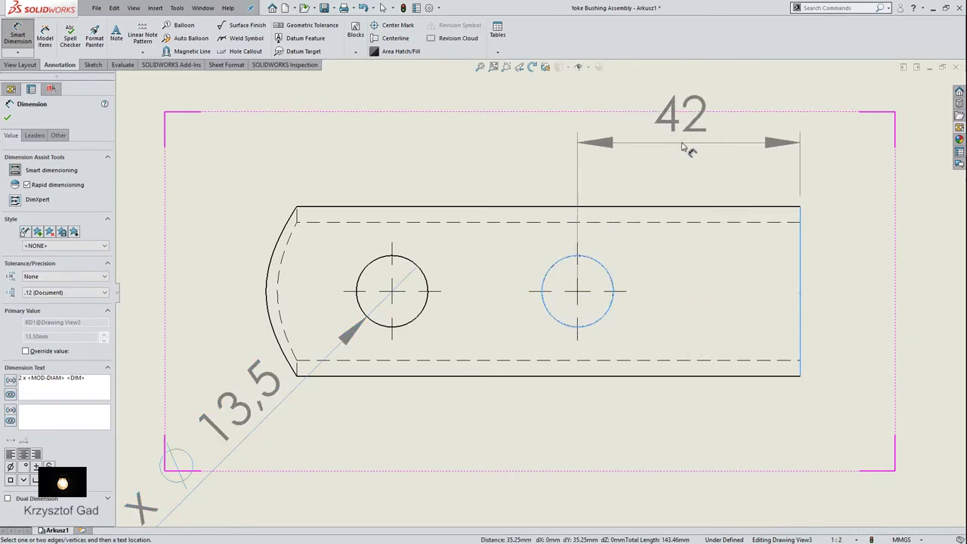
pyautogui.click(637, 160)
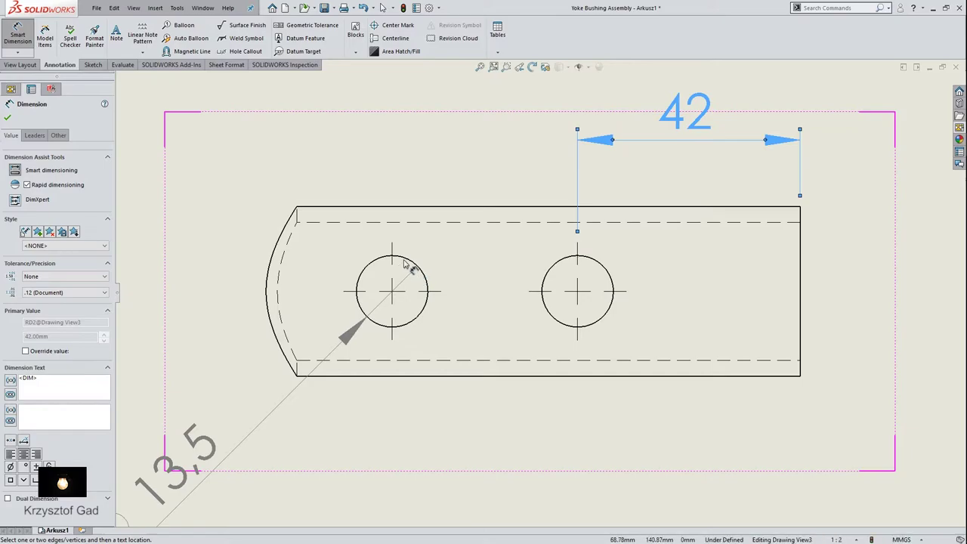
pyautogui.click(405, 264)
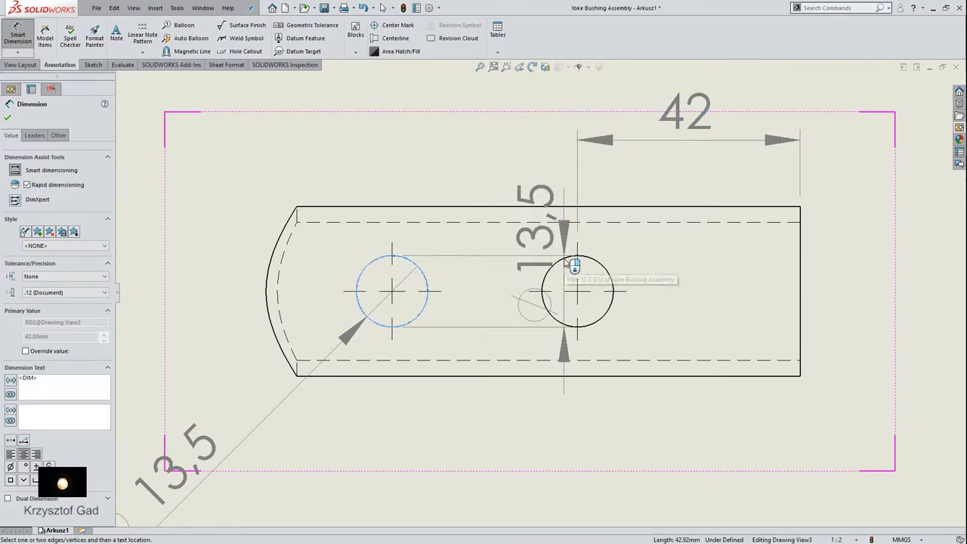
pyautogui.click(567, 260)
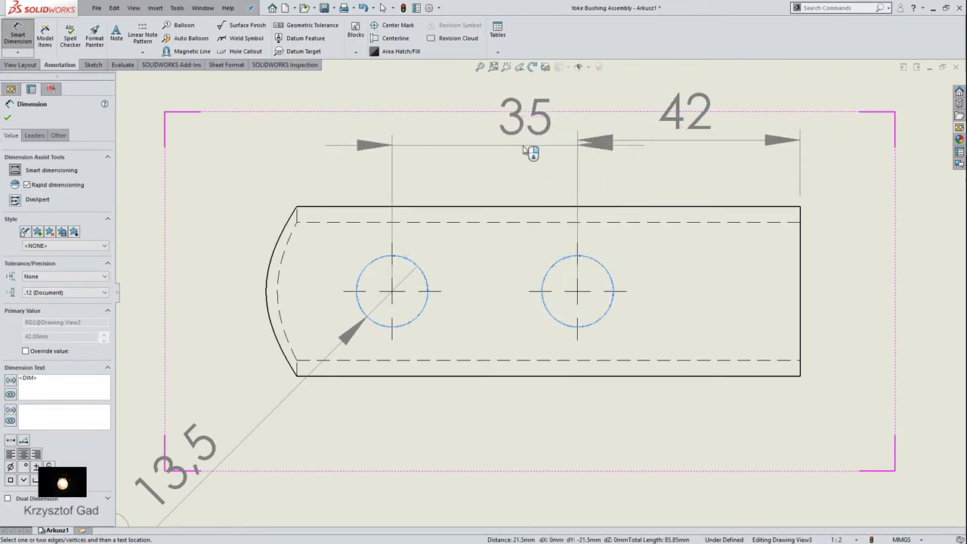
pyautogui.click(484, 146)
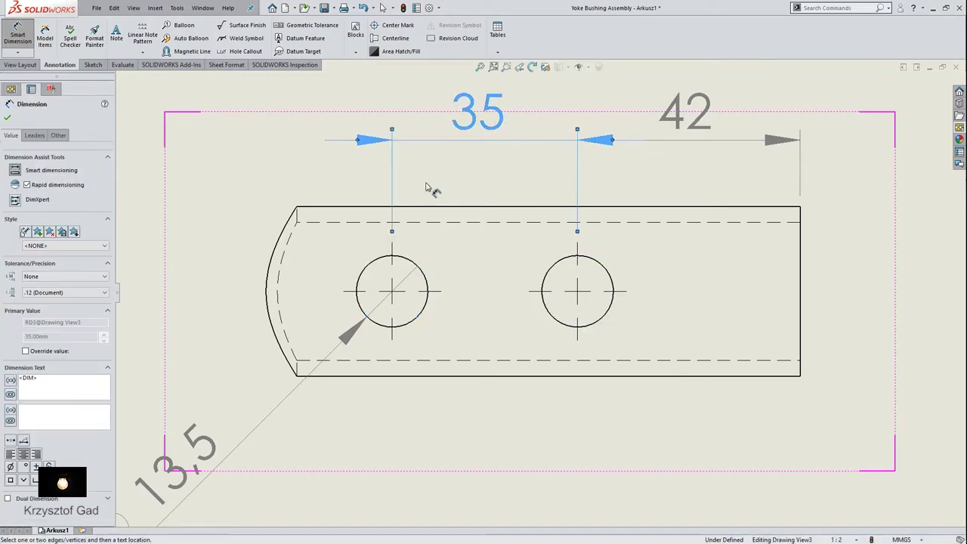
pyautogui.scroll(3, 431, 189)
pyautogui.scroll(2, 169, 190)
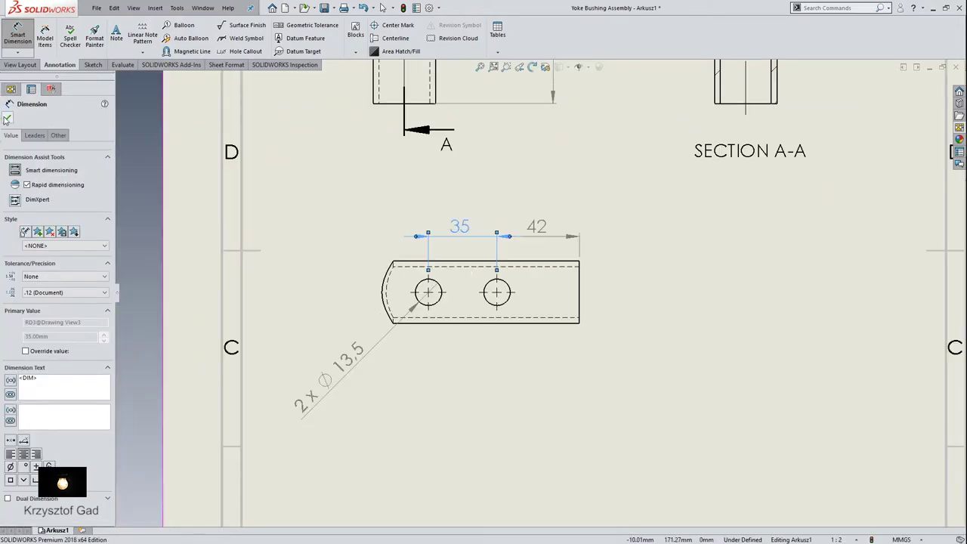
pyautogui.click(7, 119)
pyautogui.scroll(3, 315, 277)
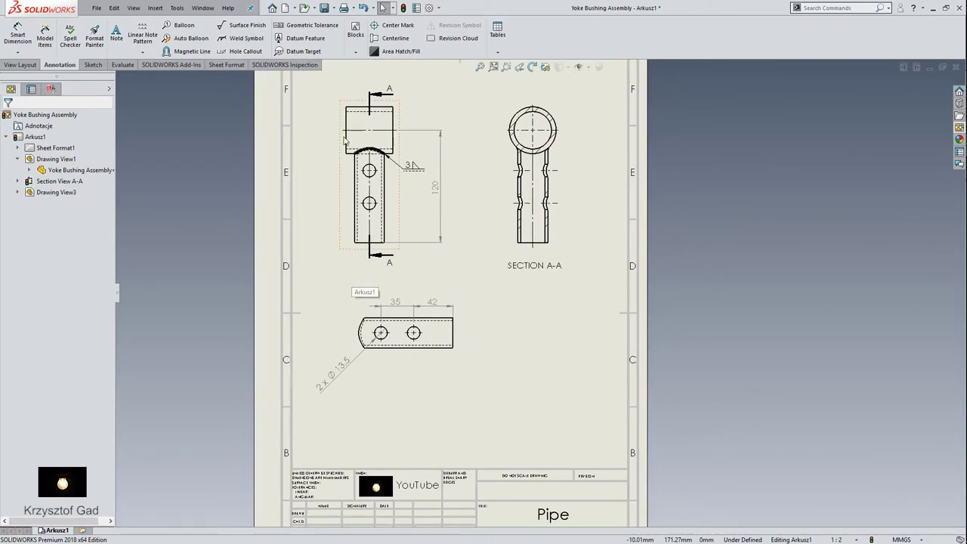
# Insert a flat-numbered bill of materials and place it below the bottom view.
pyautogui.click(497, 52)
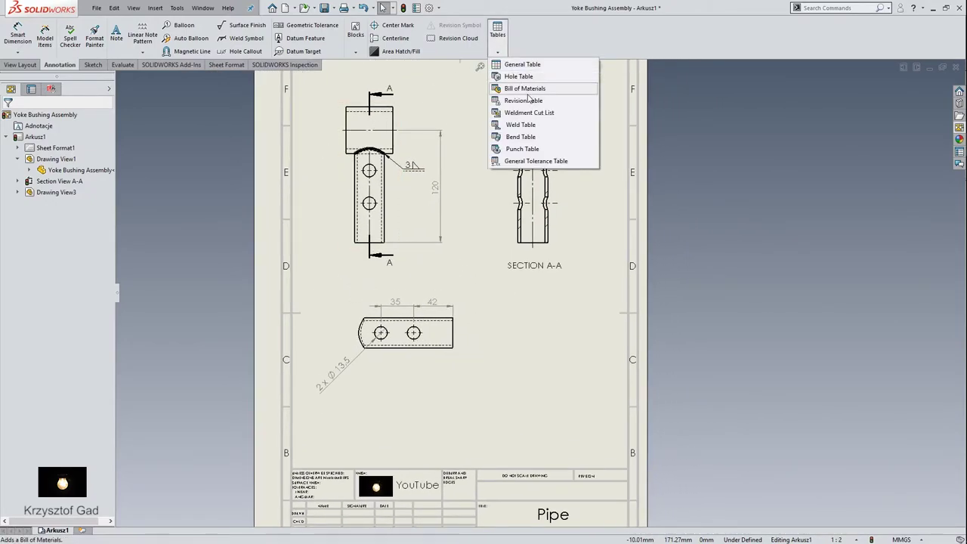
pyautogui.click(529, 96)
pyautogui.click(385, 219)
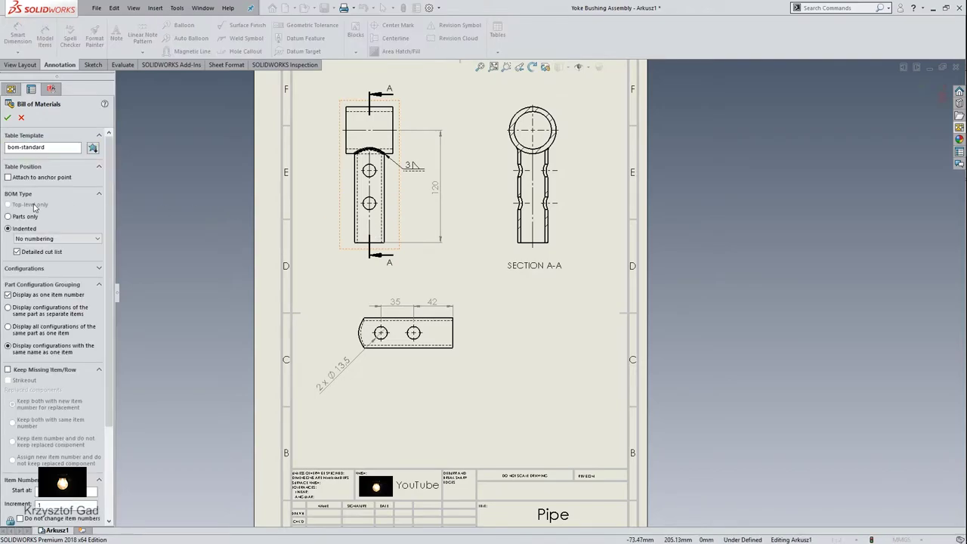
pyautogui.click(47, 238)
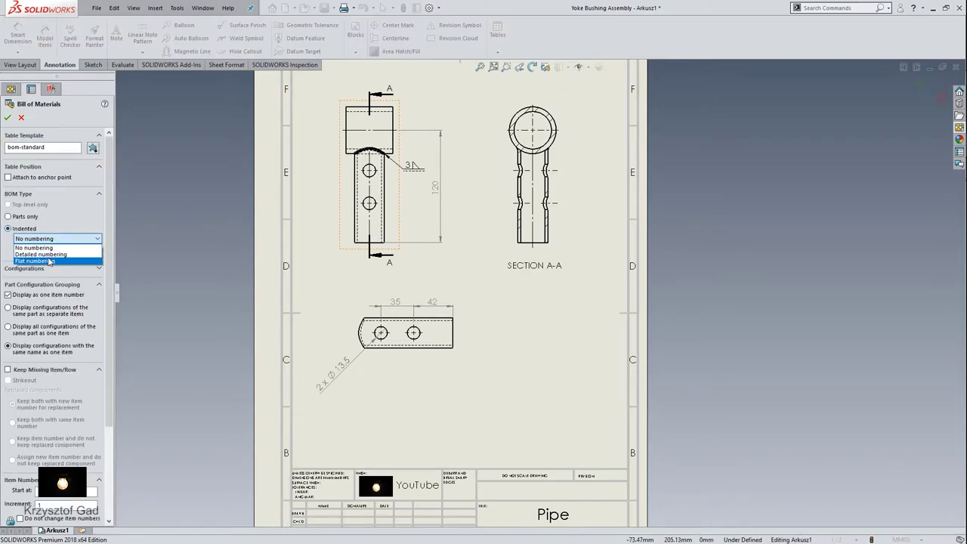
pyautogui.click(38, 252)
pyautogui.click(6, 118)
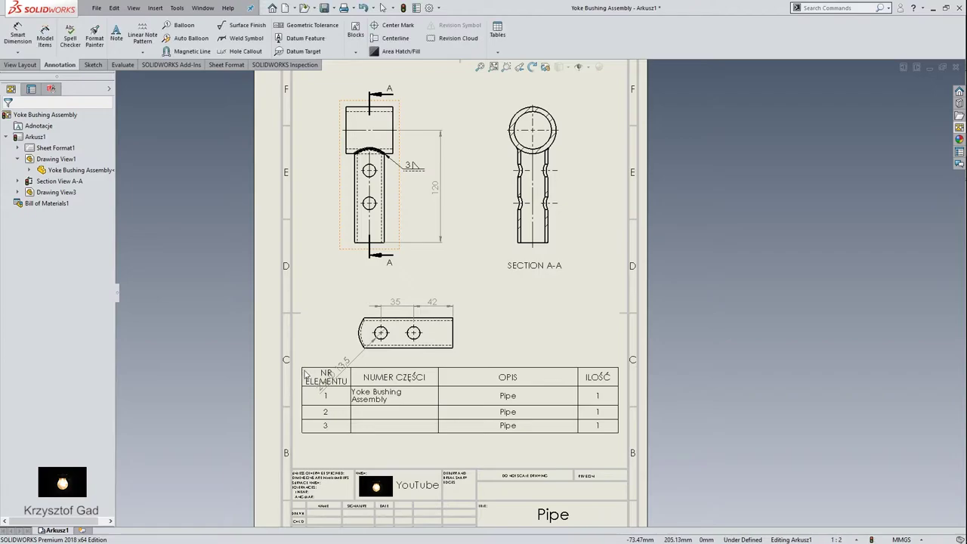
pyautogui.click(307, 398)
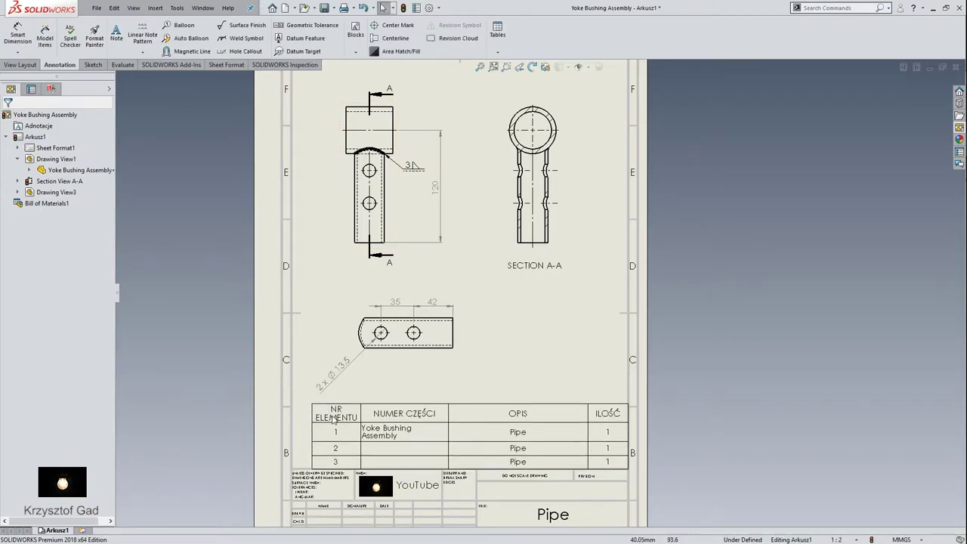
pyautogui.scroll(-2, 333, 420)
pyautogui.scroll(-2, 328, 370)
pyautogui.scroll(-2, 323, 325)
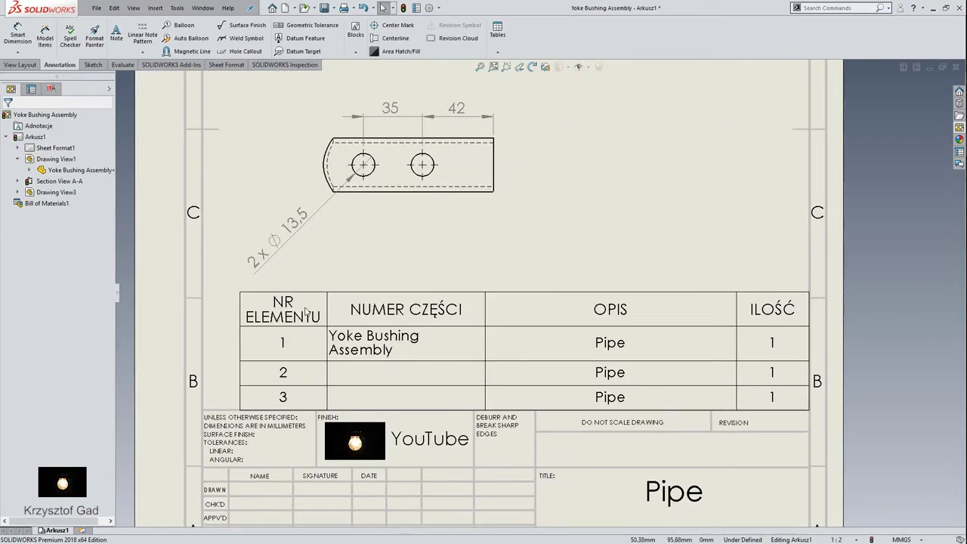
# Set the BOM's first column type to ITEM NO.
pyautogui.click(306, 311)
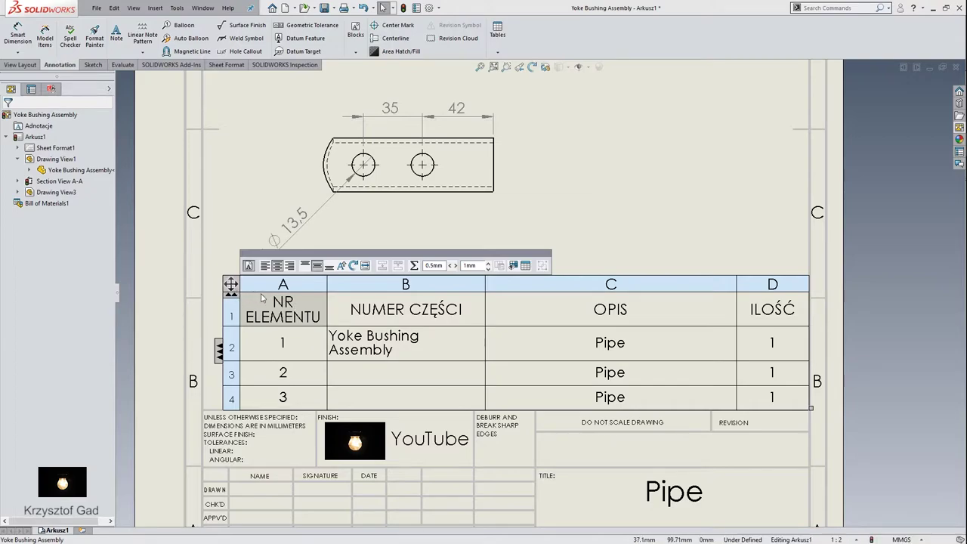
pyautogui.click(264, 286)
pyautogui.click(282, 238)
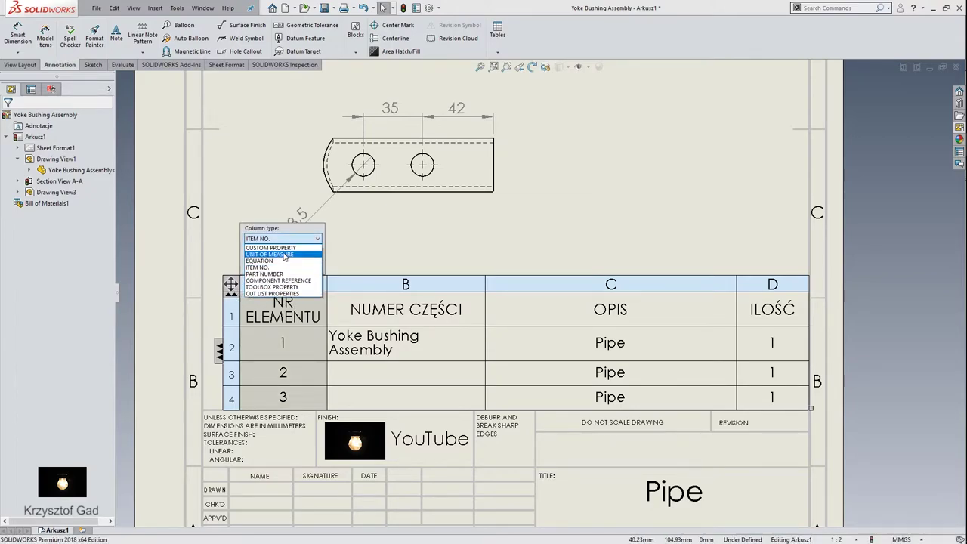
pyautogui.click(285, 255)
pyautogui.click(296, 245)
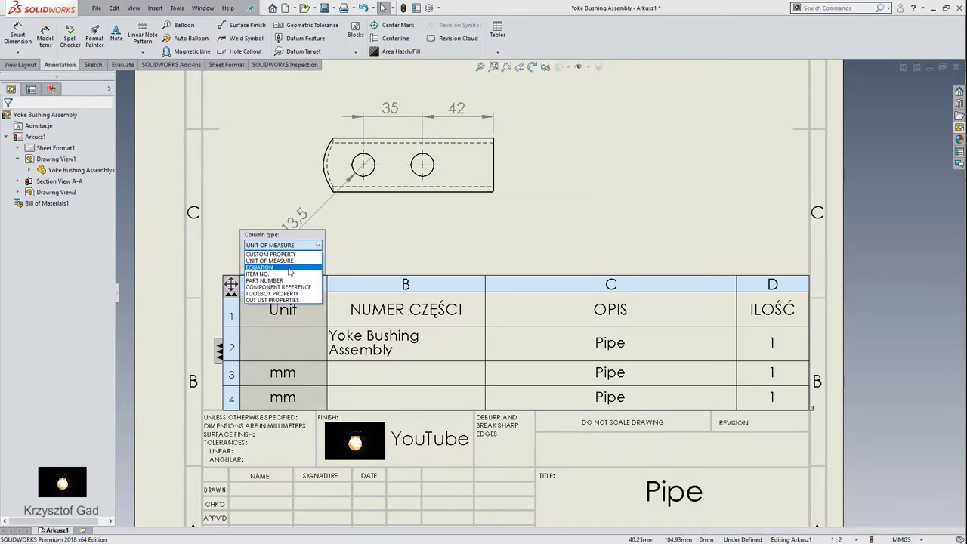
pyautogui.click(288, 275)
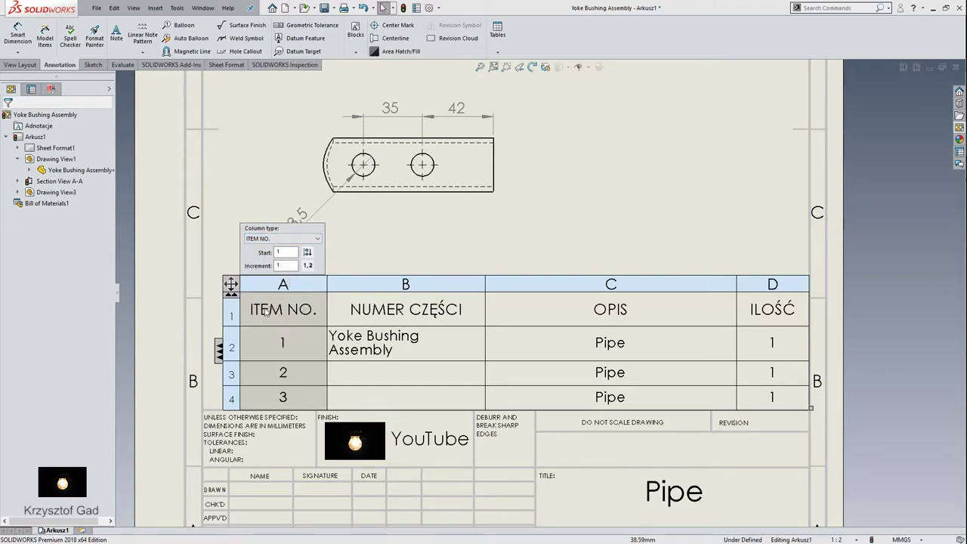
pyautogui.click(355, 262)
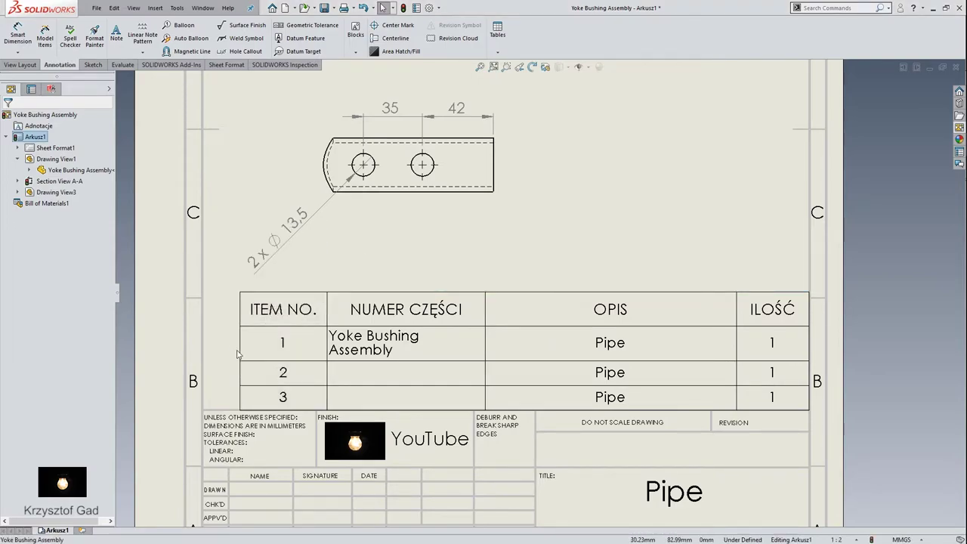
pyautogui.click(227, 352)
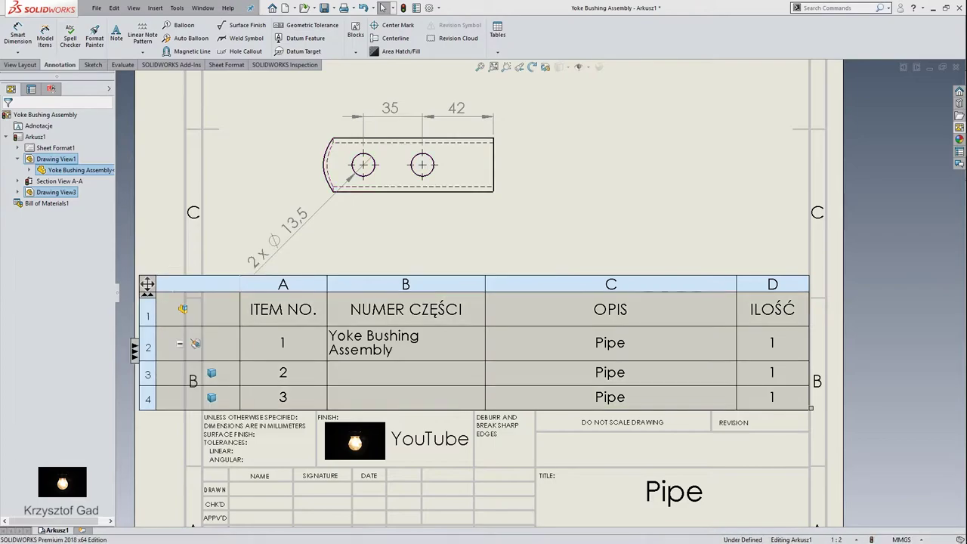
# Hide the Yoke Bushing Assembly row and the NUMER CZĘŚCI and ILOŚĆ columns.
pyautogui.rightClick(148, 344)
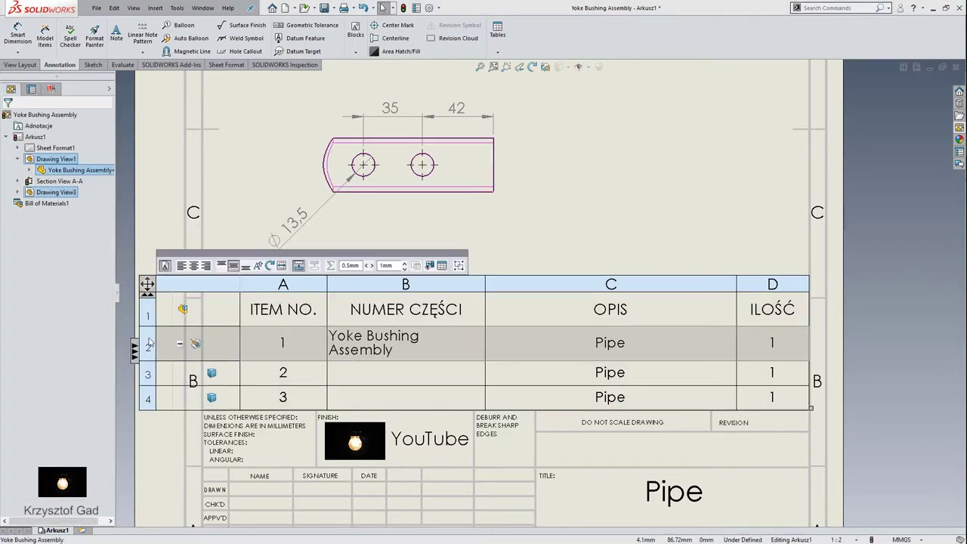
pyautogui.moveTo(219, 208)
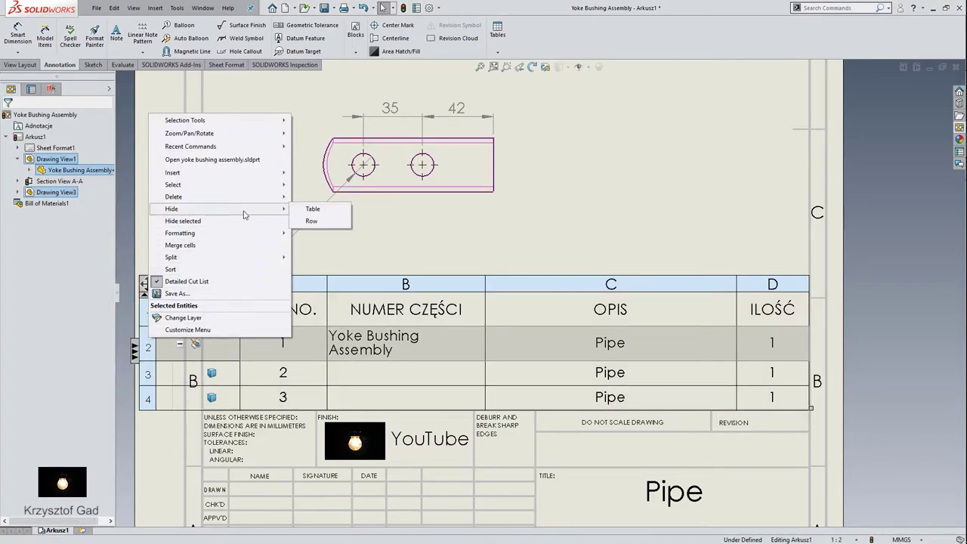
pyautogui.click(309, 221)
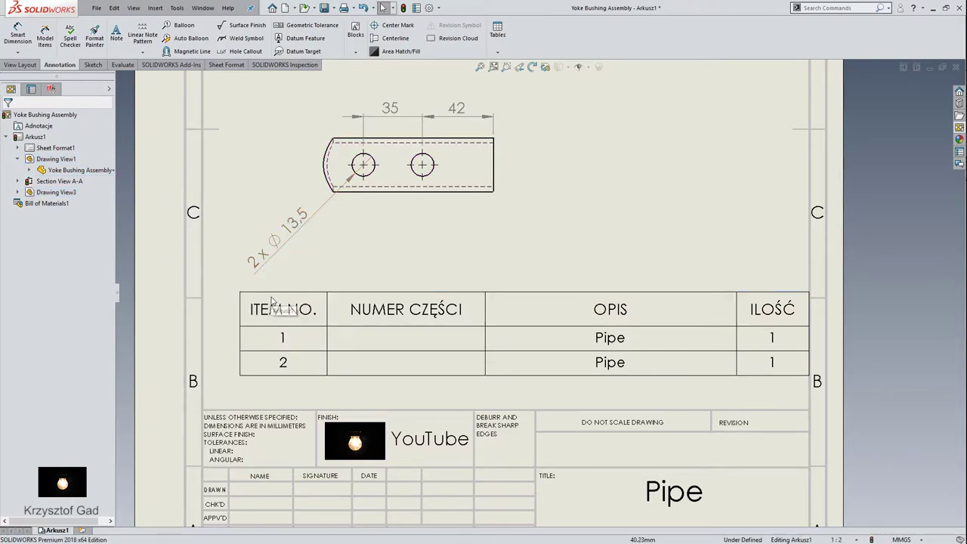
pyautogui.click(274, 297)
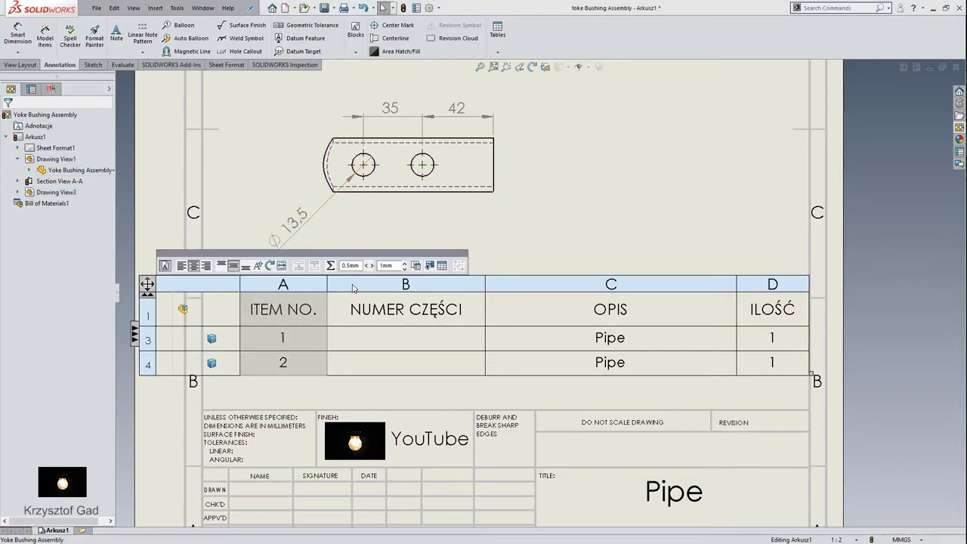
pyautogui.click(353, 288)
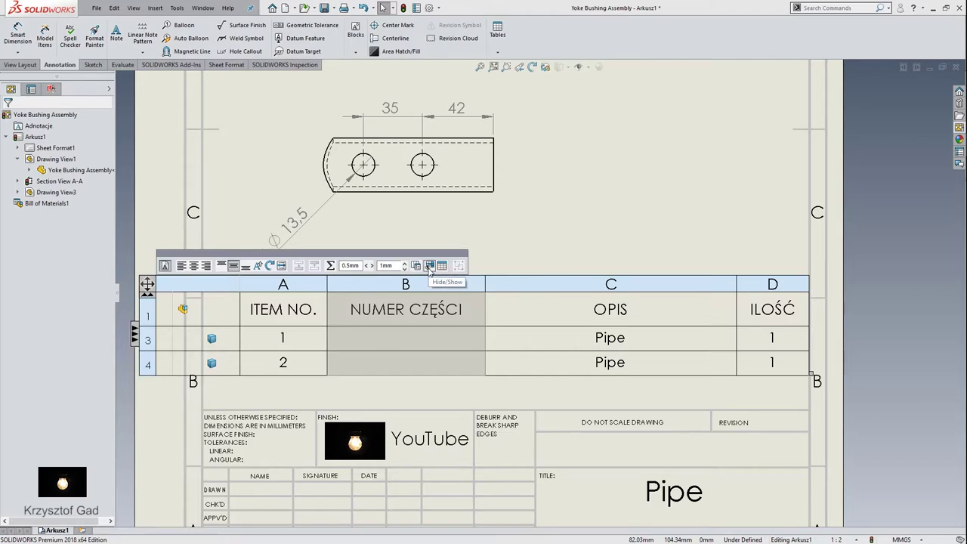
pyautogui.click(429, 266)
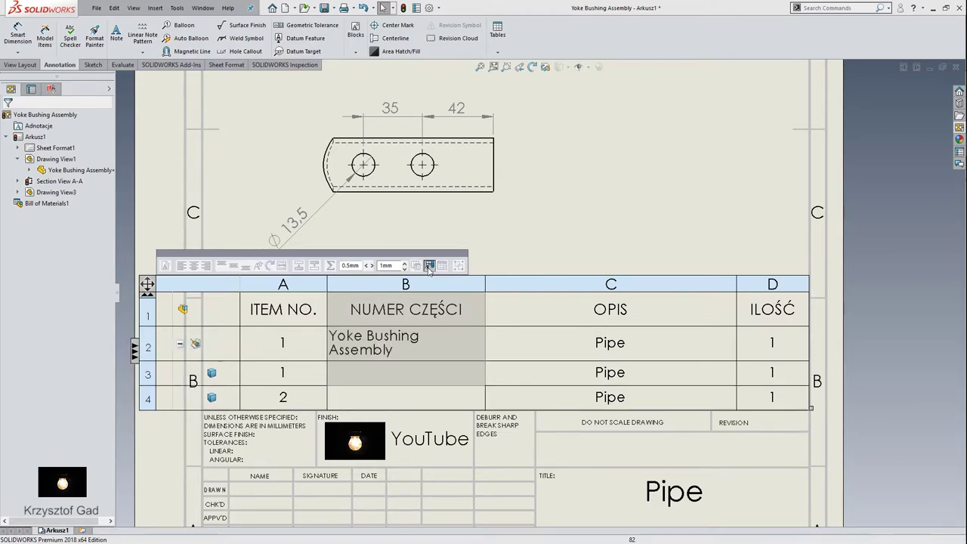
pyautogui.keyDown('ctrl'); pyautogui.click(804, 286); pyautogui.keyUp('ctrl')
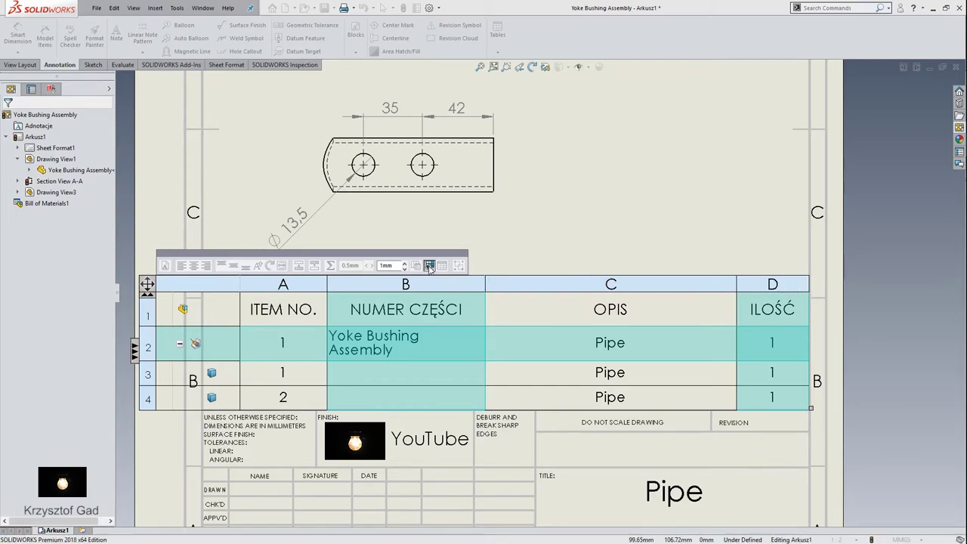
pyautogui.click(430, 266)
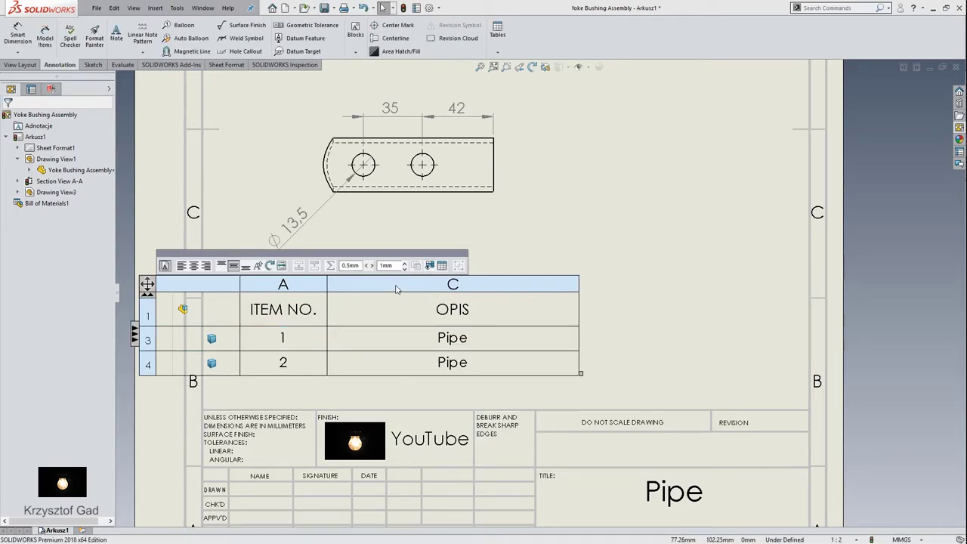
# Change column C's property from OPIS to DESCRIPTION.
pyautogui.click(396, 290)
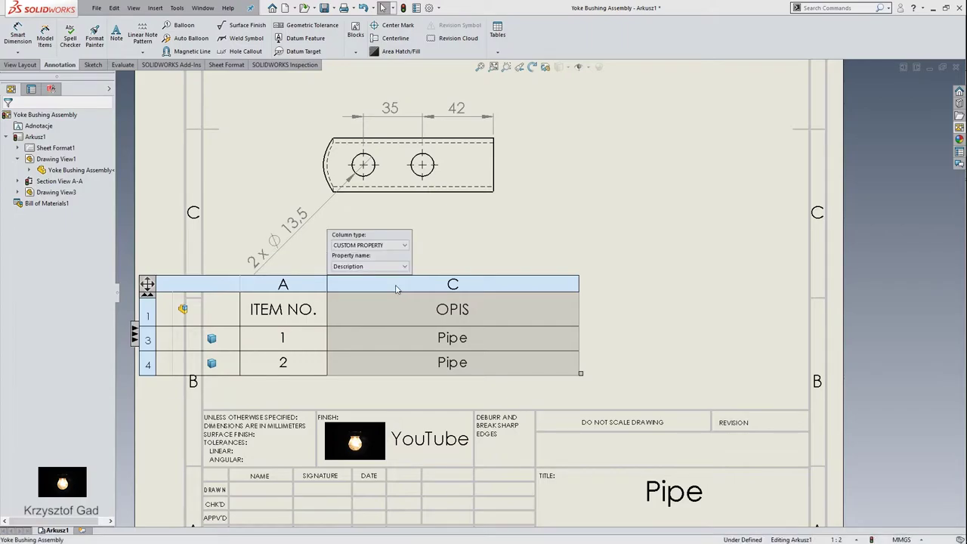
pyautogui.click(401, 266)
pyautogui.click(393, 290)
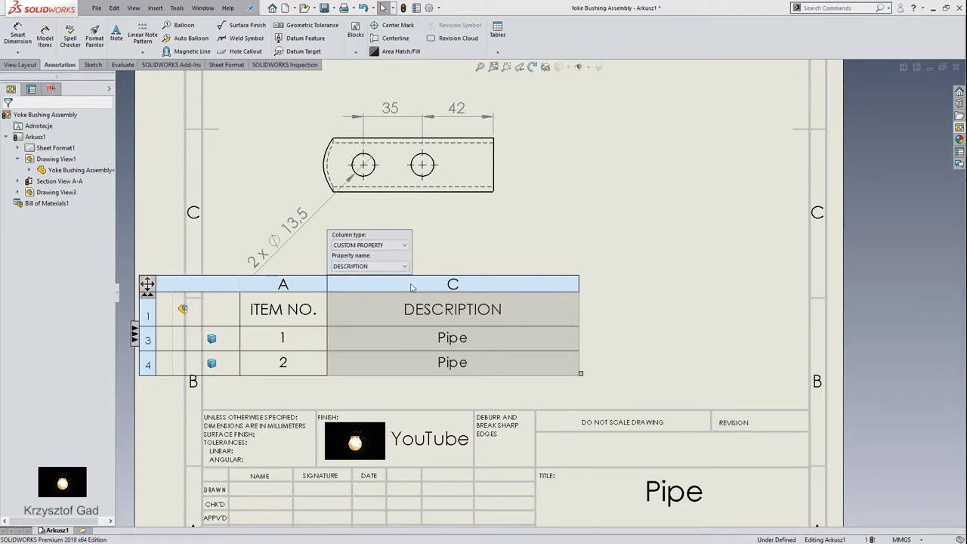
# Insert a QUANTITY column left of DESCRIPTION.
pyautogui.rightClick(410, 285)
pyautogui.moveTo(435, 330)
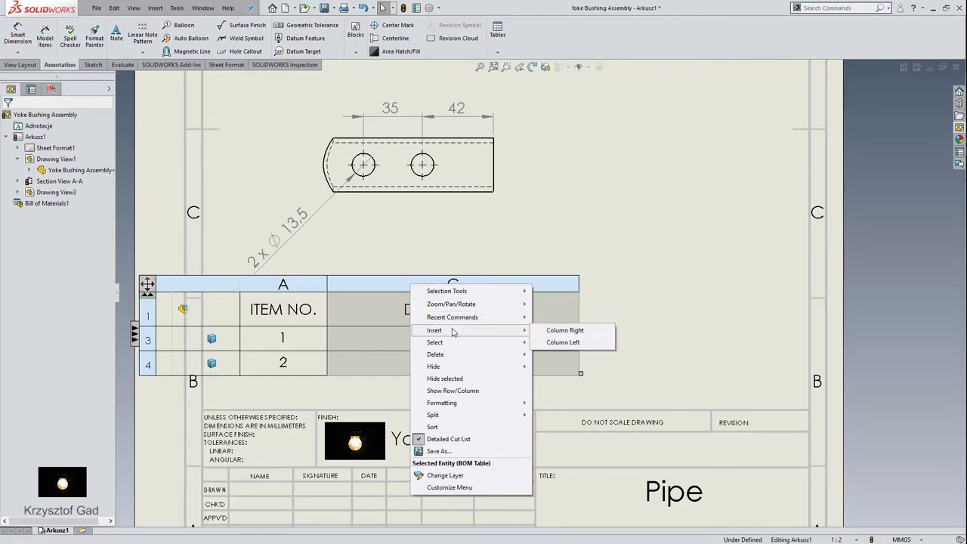
pyautogui.click(582, 347)
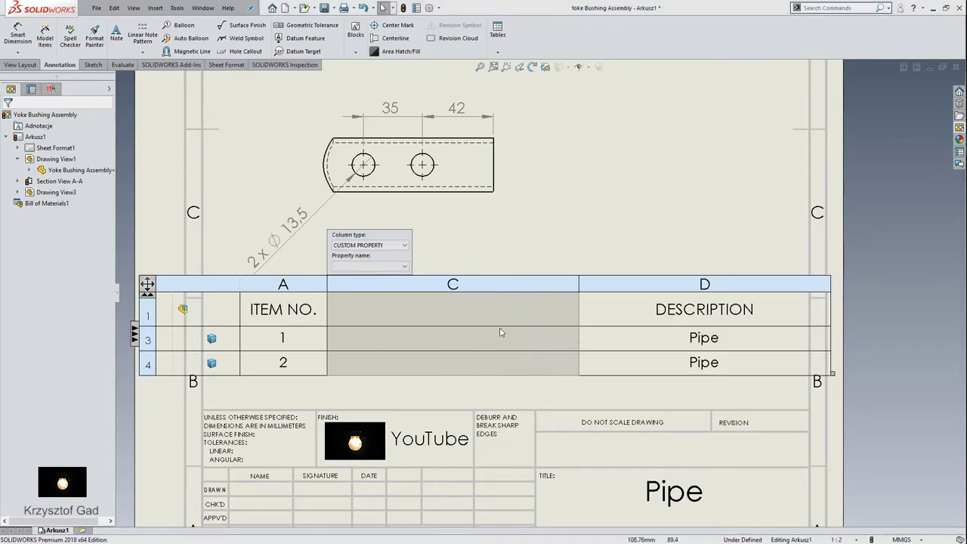
pyautogui.click(390, 264)
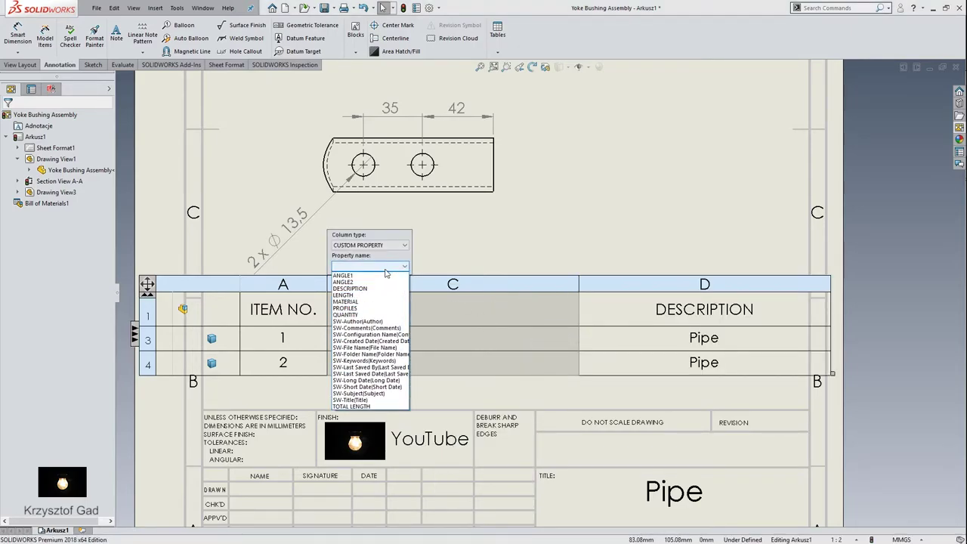
pyautogui.click(370, 315)
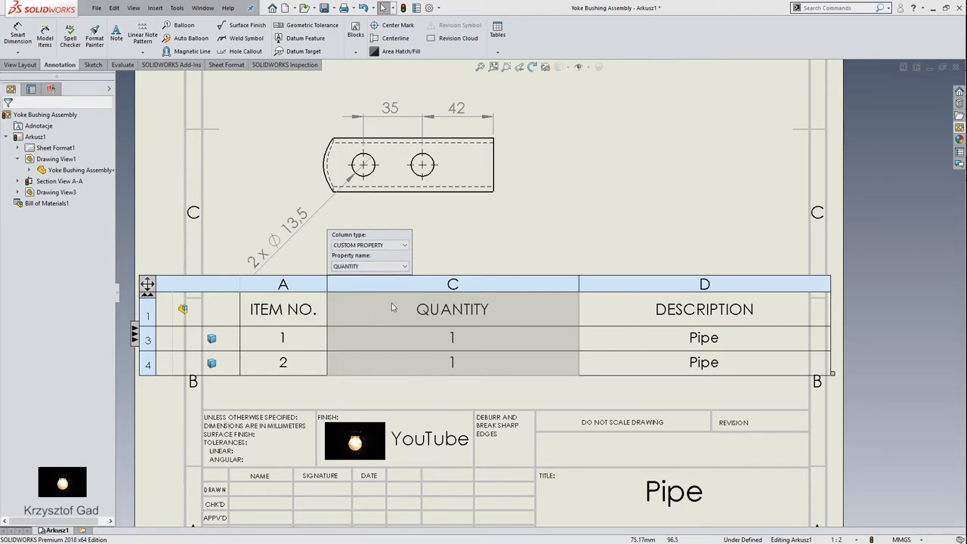
pyautogui.rightClick(749, 286)
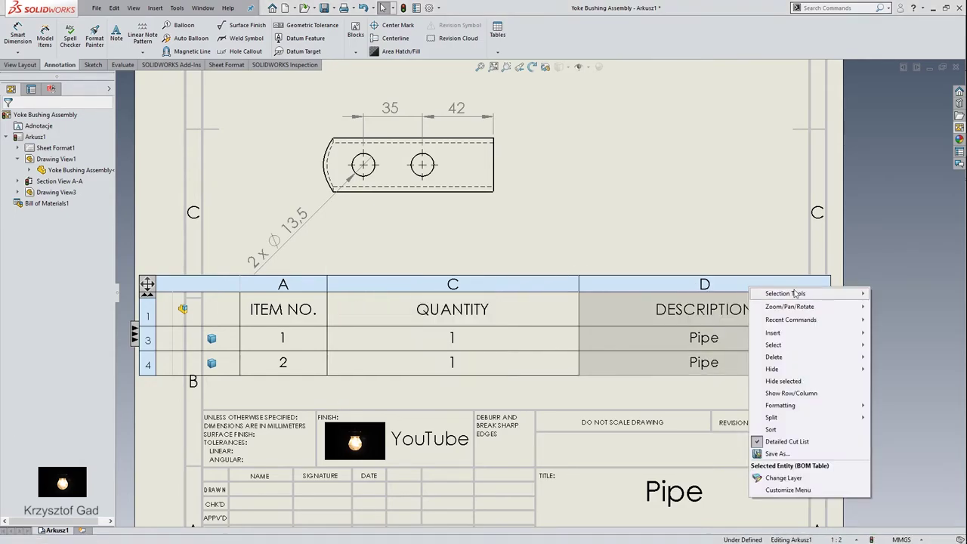
pyautogui.moveTo(773, 333)
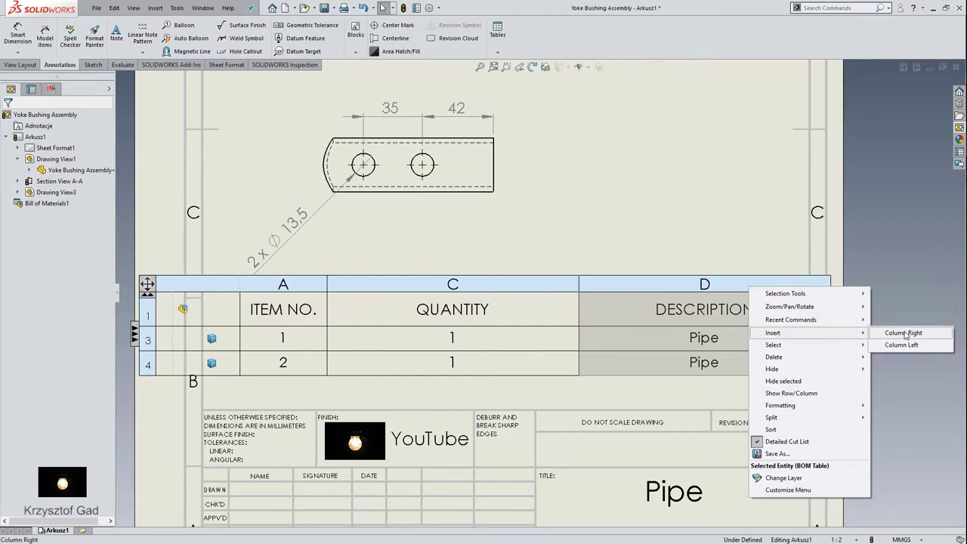
# Add MATERIAL and PROFILES columns to the right of DESCRIPTION.
pyautogui.click(904, 333)
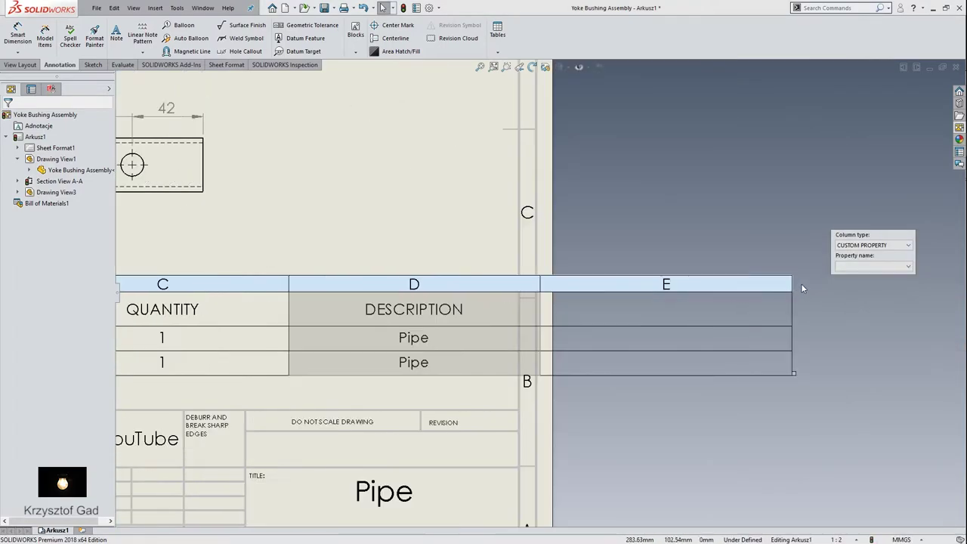
pyautogui.click(857, 267)
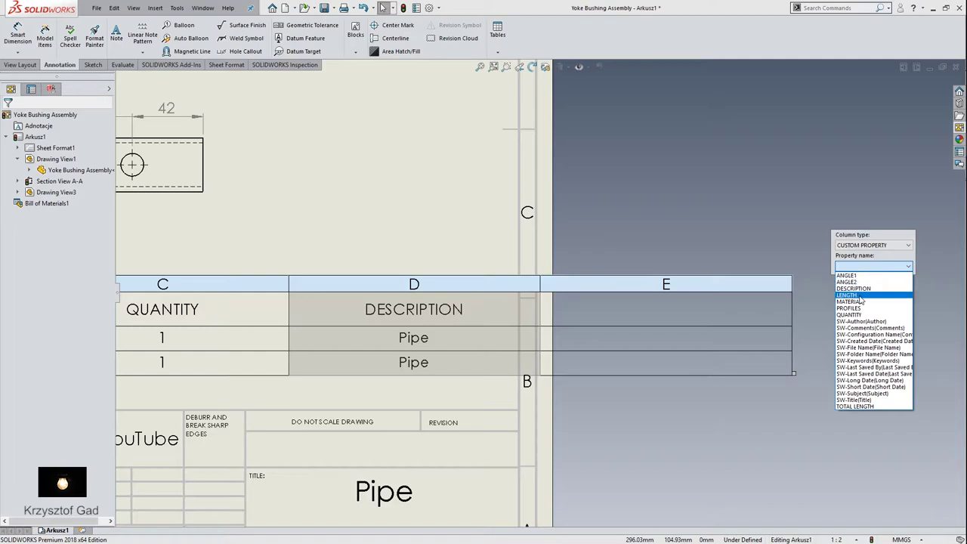
pyautogui.click(849, 301)
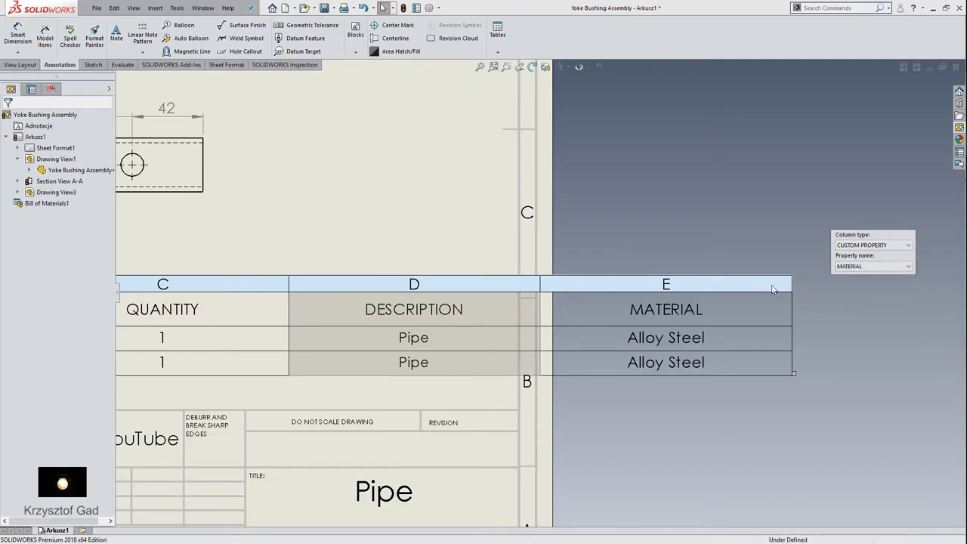
pyautogui.rightClick(771, 285)
pyautogui.moveTo(798, 331)
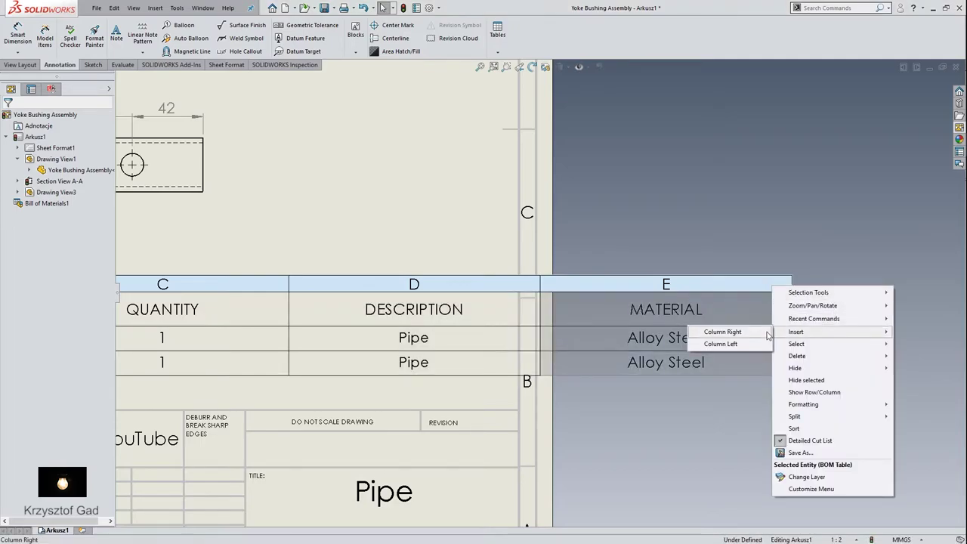
pyautogui.click(748, 333)
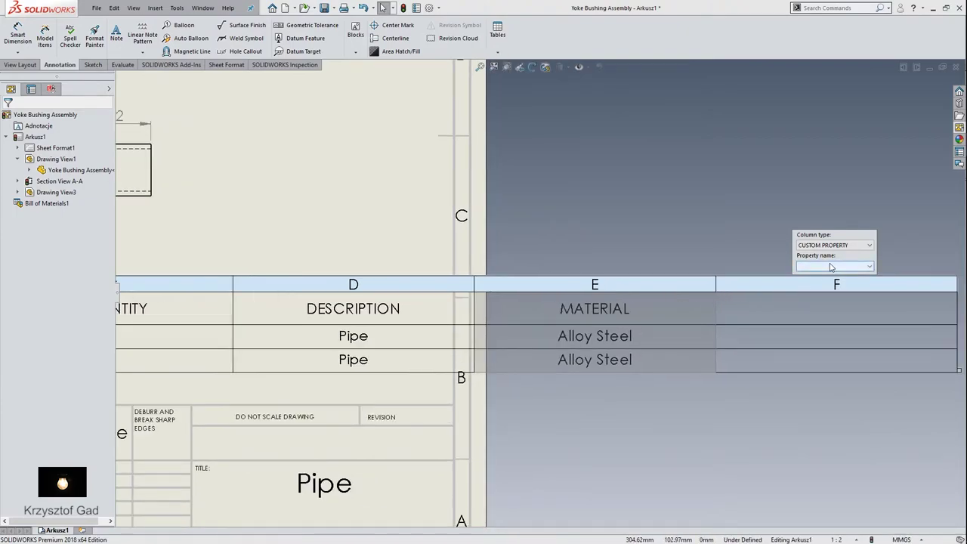
pyautogui.click(831, 266)
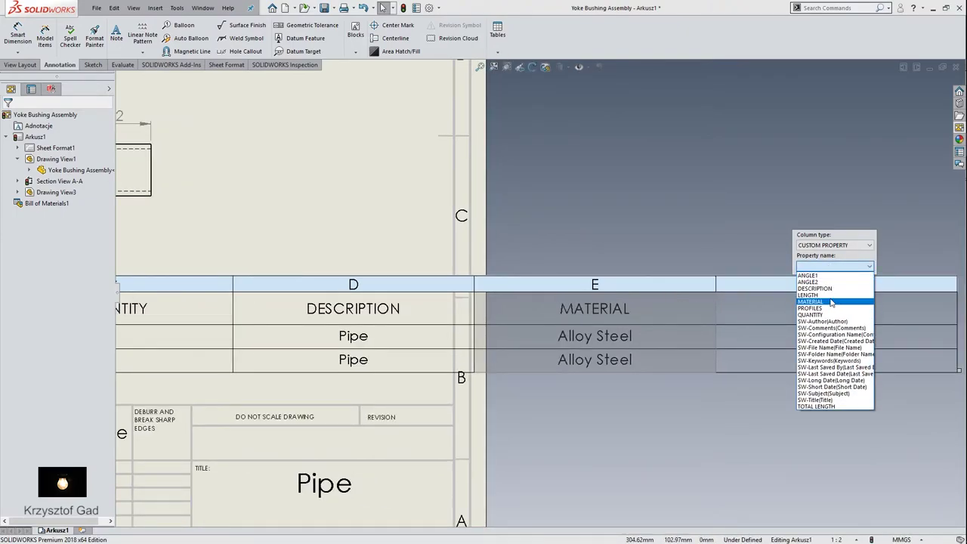
pyautogui.click(829, 310)
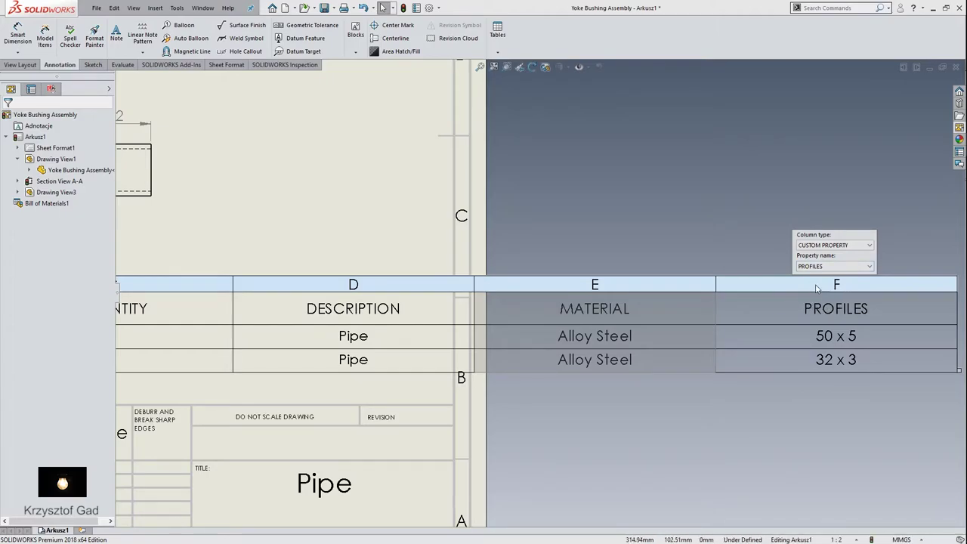
# Add a TOTAL LENGTH column after PROFILES and zoom out to see the sheet.
pyautogui.hotkey('ctrl', 'Left')
pyautogui.hotkey('ctrl', 'Left')
pyautogui.hotkey('ctrl', 'Left')
pyautogui.hotkey('ctrl', 'Left')
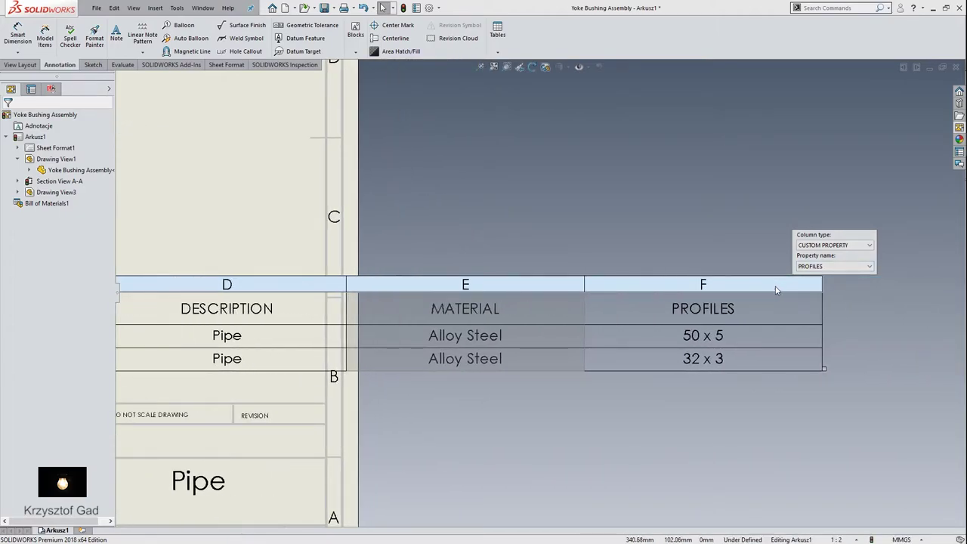
pyautogui.rightClick(776, 290)
pyautogui.moveTo(801, 332)
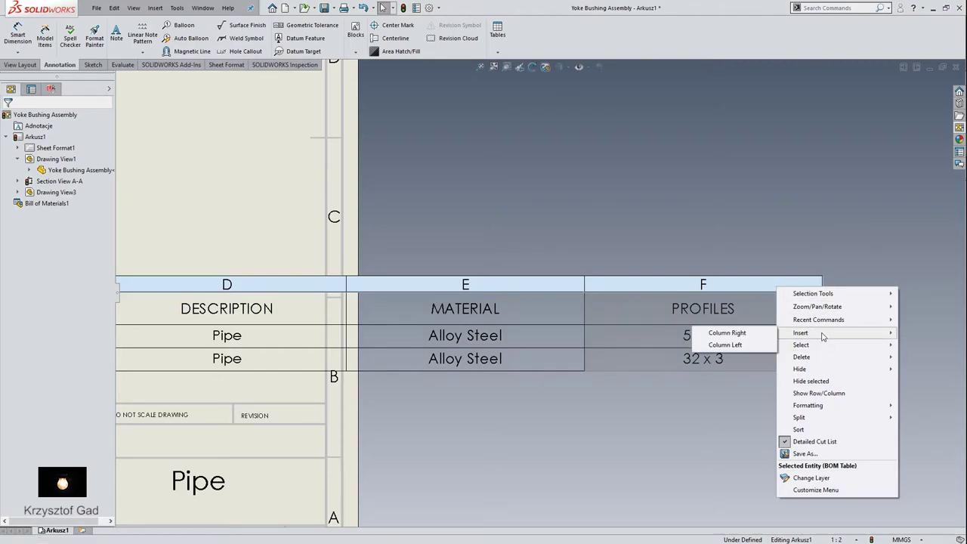
pyautogui.click(727, 332)
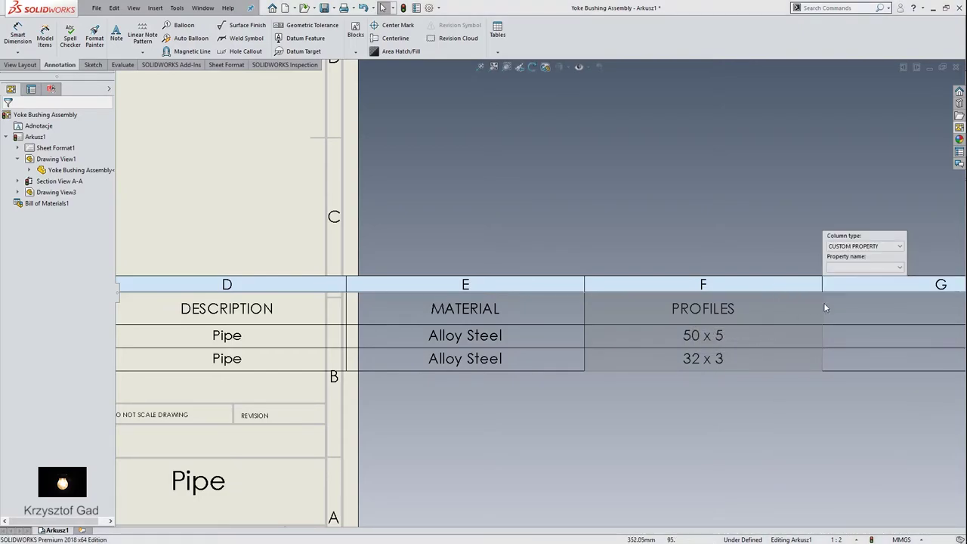
pyautogui.click(871, 267)
pyautogui.click(838, 410)
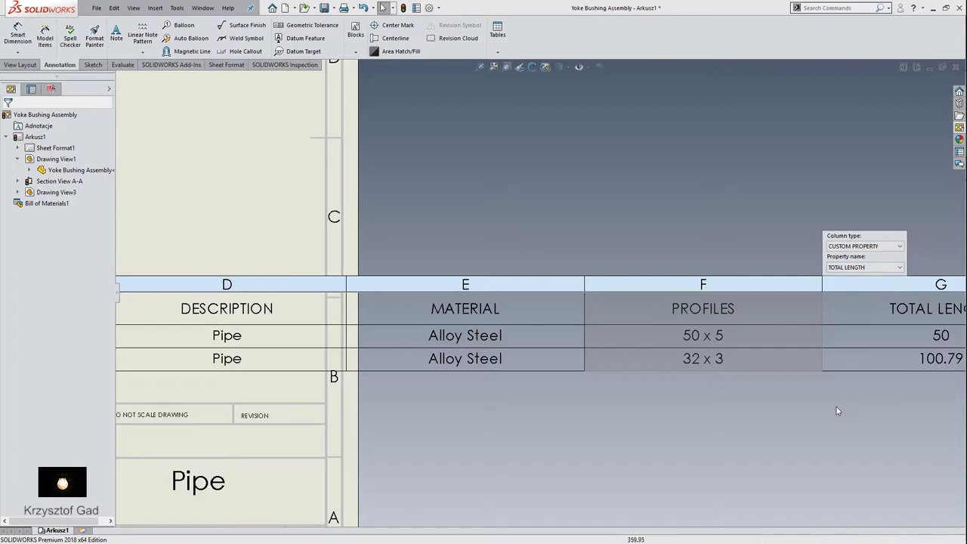
pyautogui.scroll(2, 820, 409)
pyautogui.scroll(3, 665, 370)
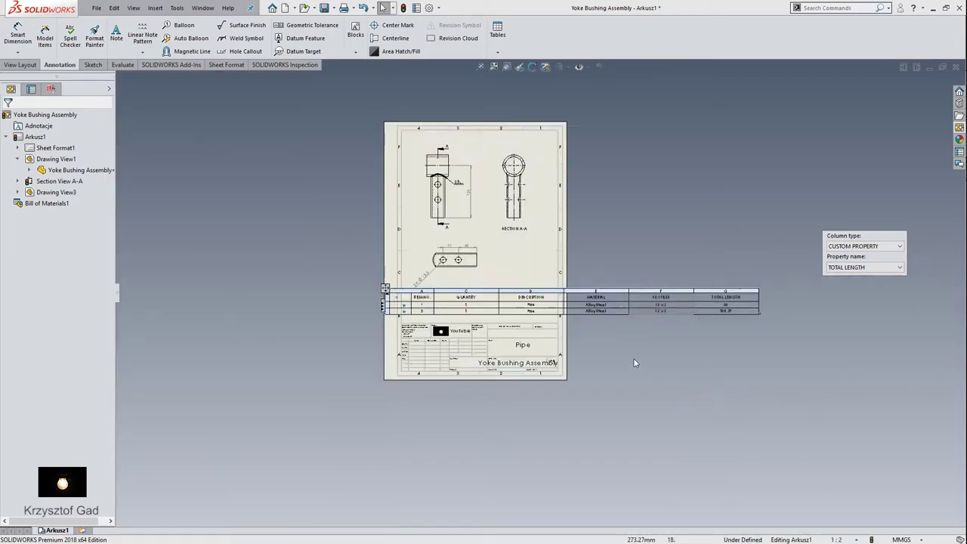
pyautogui.scroll(2, 627, 355)
pyautogui.scroll(-1, 523, 302)
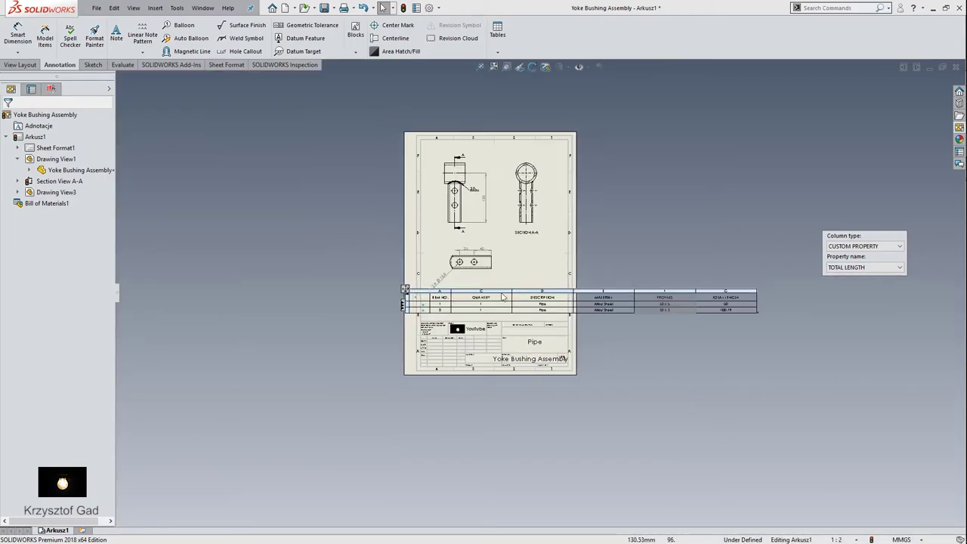
pyautogui.scroll(-1, 499, 296)
pyautogui.click(537, 266)
pyautogui.scroll(-1, 488, 295)
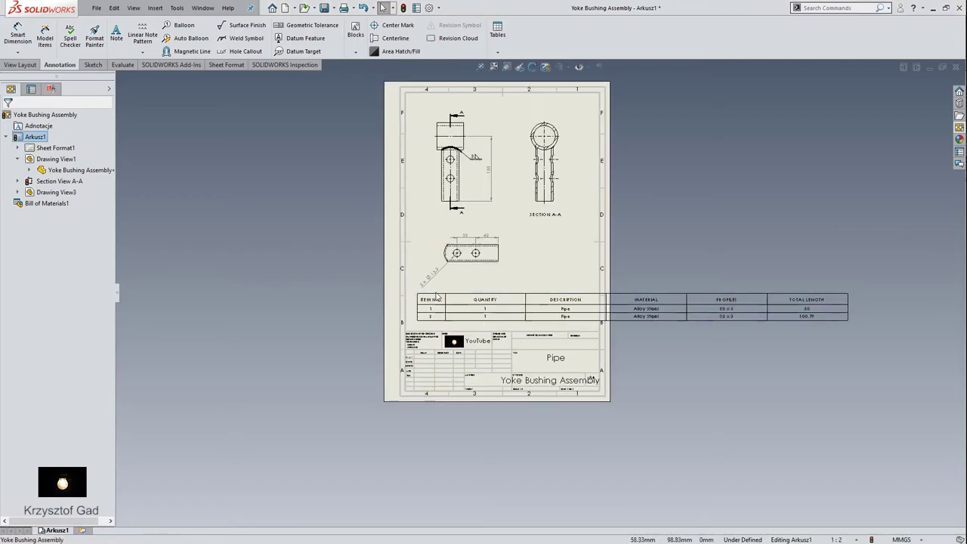
# Set the bill of materials font size to 8.
pyautogui.click(421, 299)
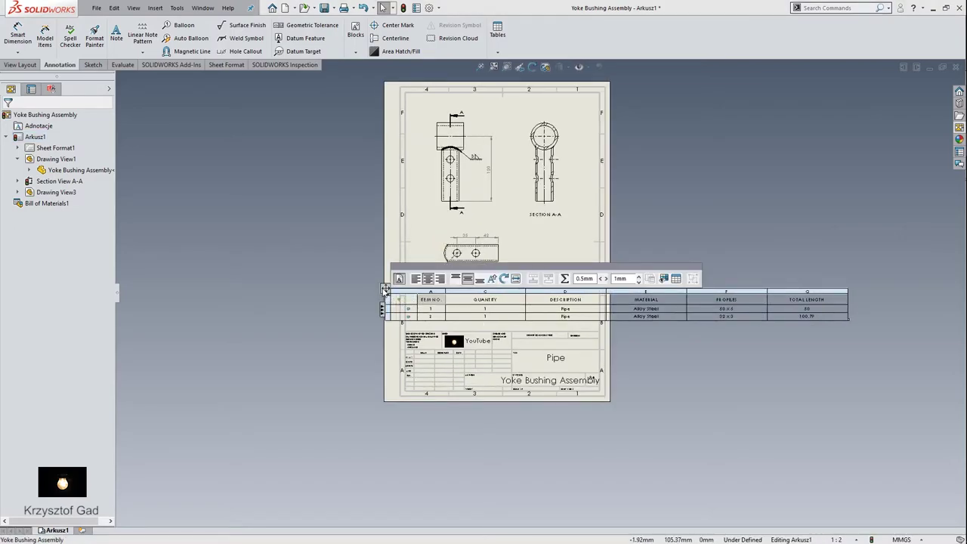
pyautogui.click(385, 290)
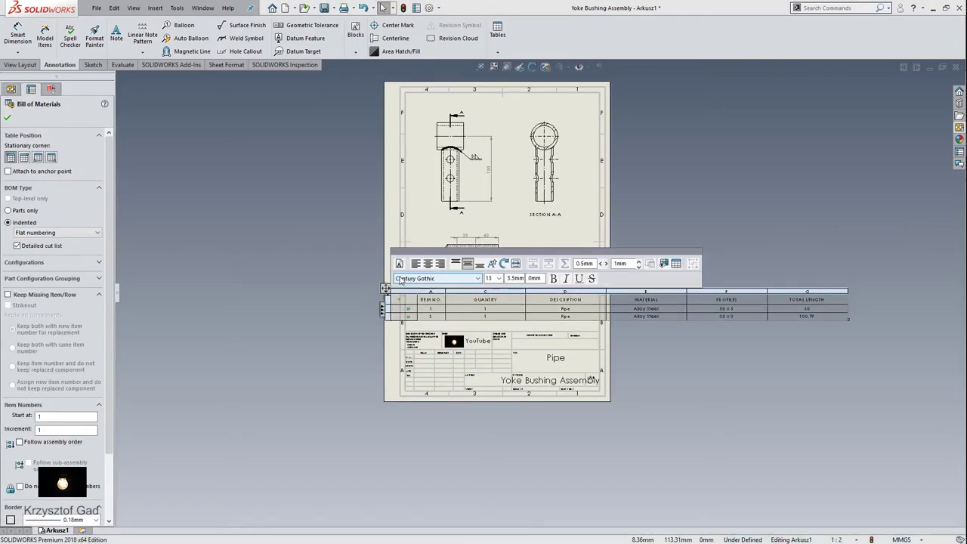
pyautogui.click(499, 279)
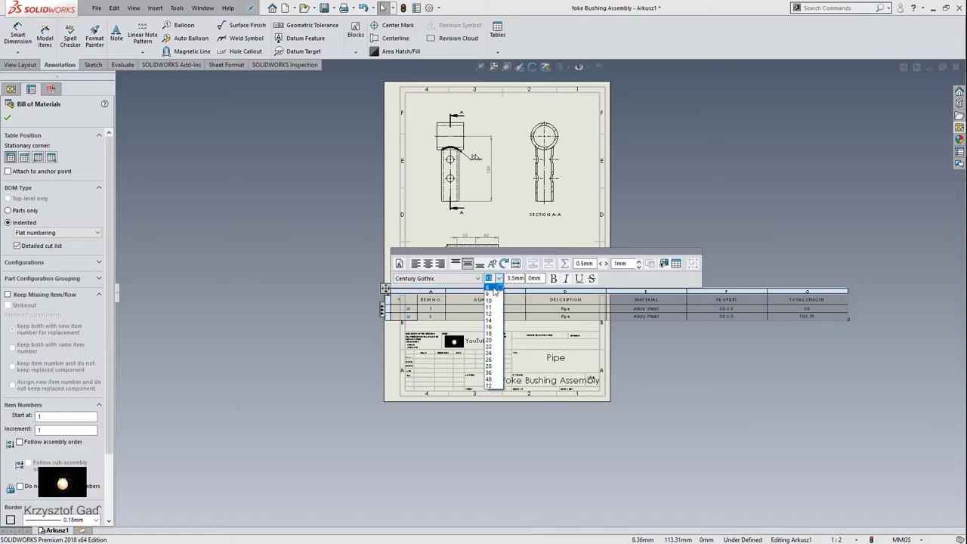
pyautogui.click(495, 288)
# Narrow the BOM to fit the sheet and move it down above the title block.
pyautogui.scroll(-2, 572, 325)
pyautogui.scroll(-2, 642, 332)
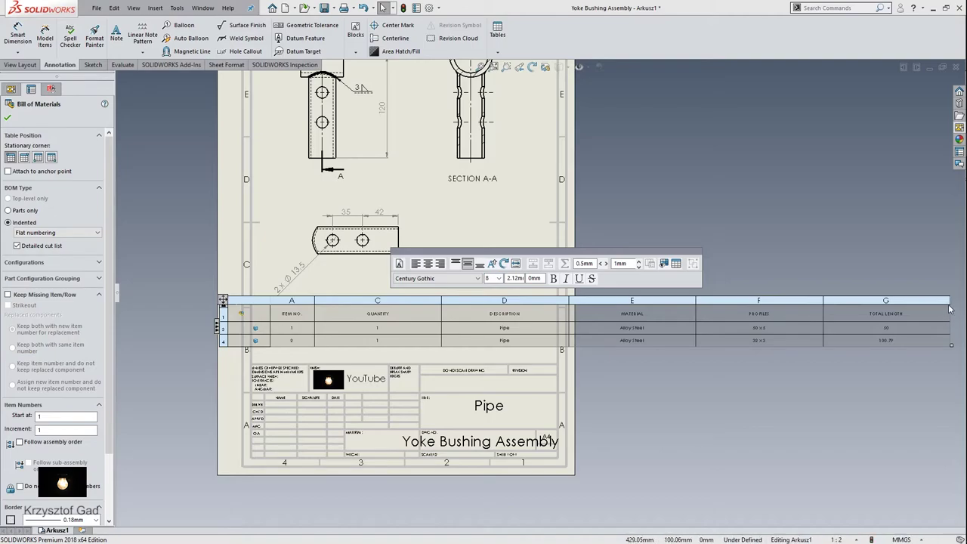
pyautogui.moveTo(950, 308)
pyautogui.mouseDown()
pyautogui.moveTo(723, 331)
pyautogui.moveTo(554, 328)
pyautogui.mouseUp()
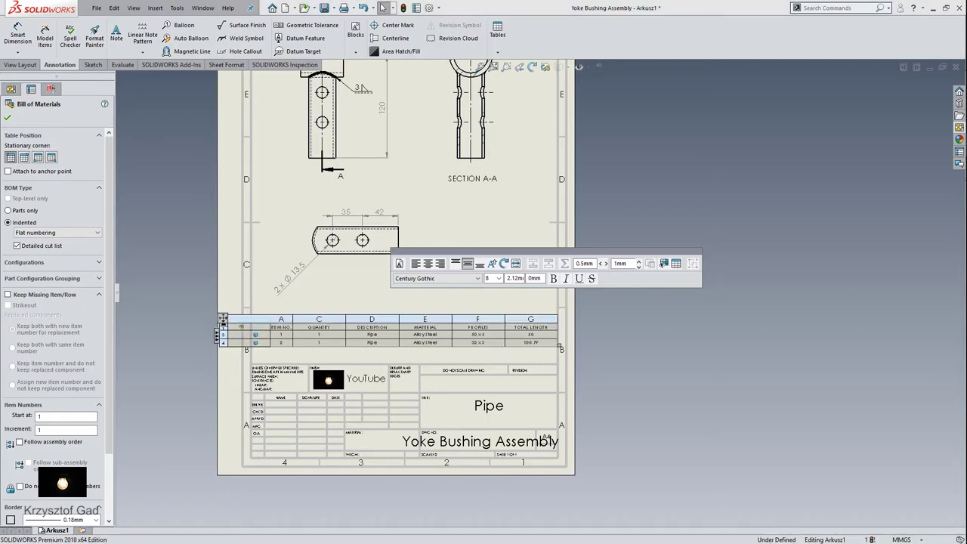
pyautogui.scroll(-3, 382, 332)
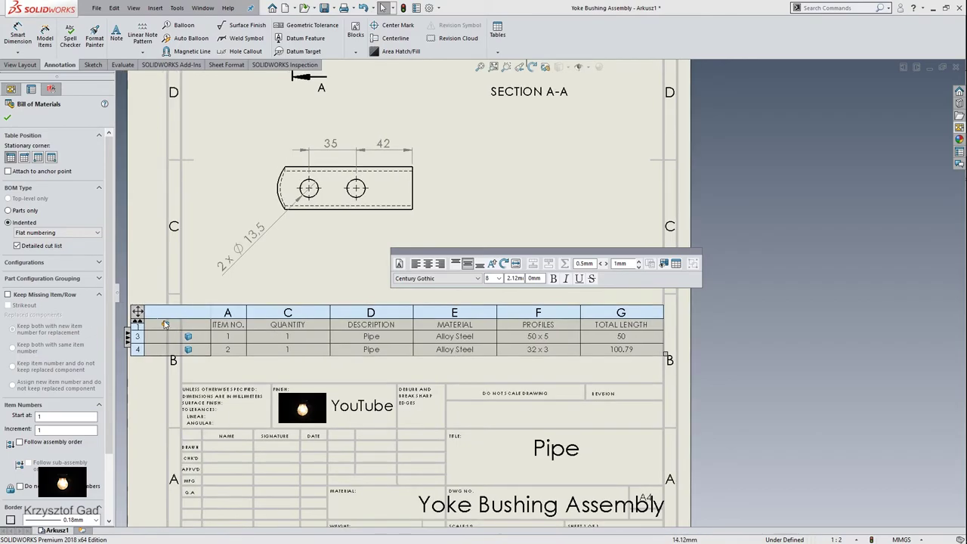
pyautogui.moveTo(137, 313); pyautogui.dragTo(139, 338)
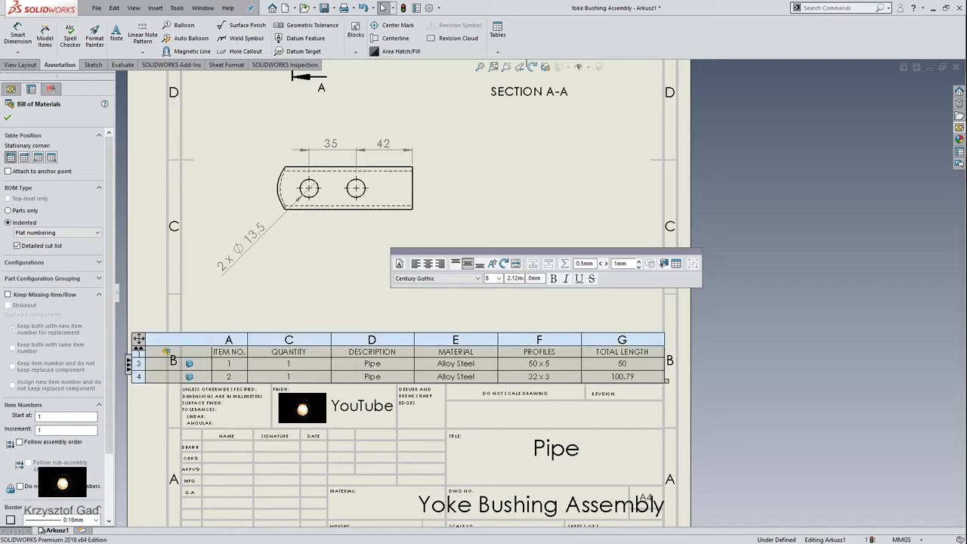
pyautogui.click(299, 313)
pyautogui.scroll(-3, 302, 314)
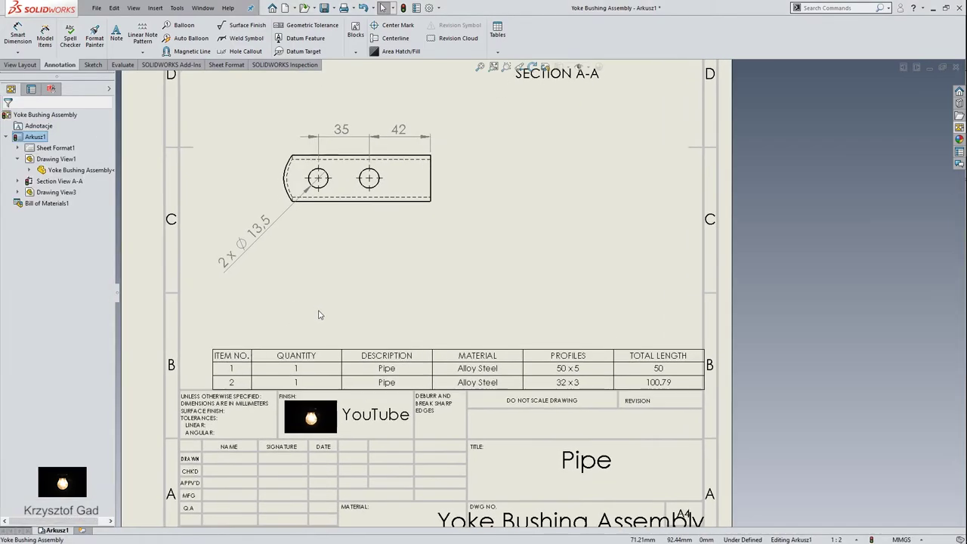
pyautogui.scroll(-2, 319, 315)
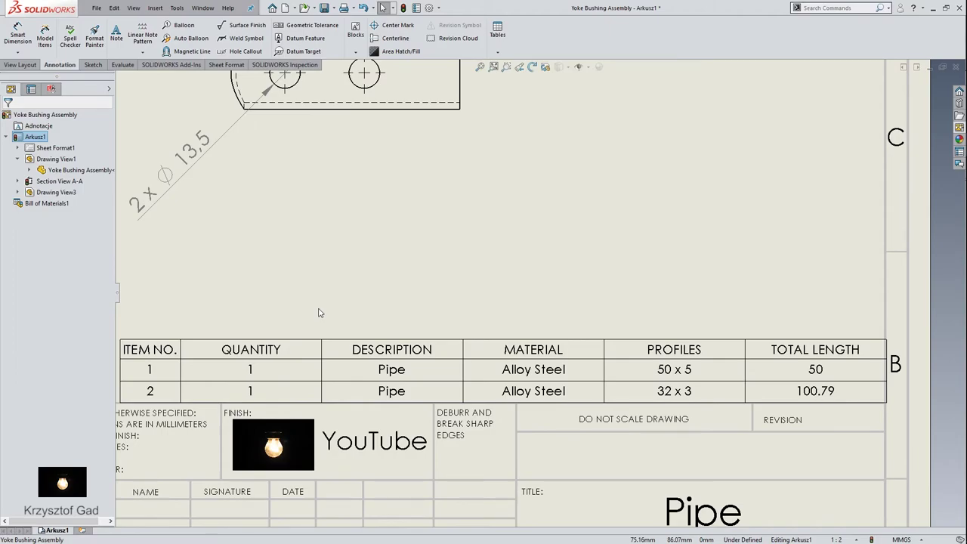
pyautogui.scroll(1, 318, 313)
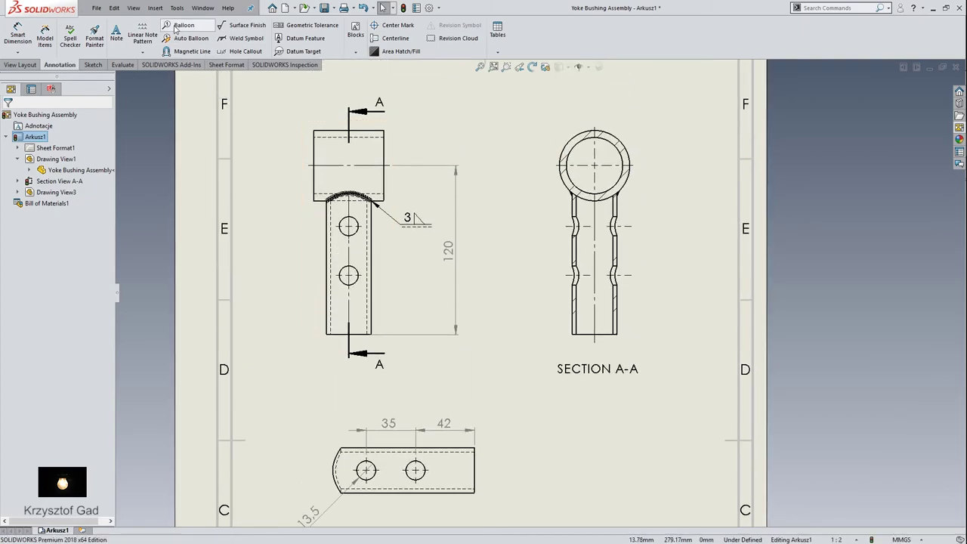
# Place balloons 1 and 2 on the upper and lower pipes in the front view.
pyautogui.click(179, 25)
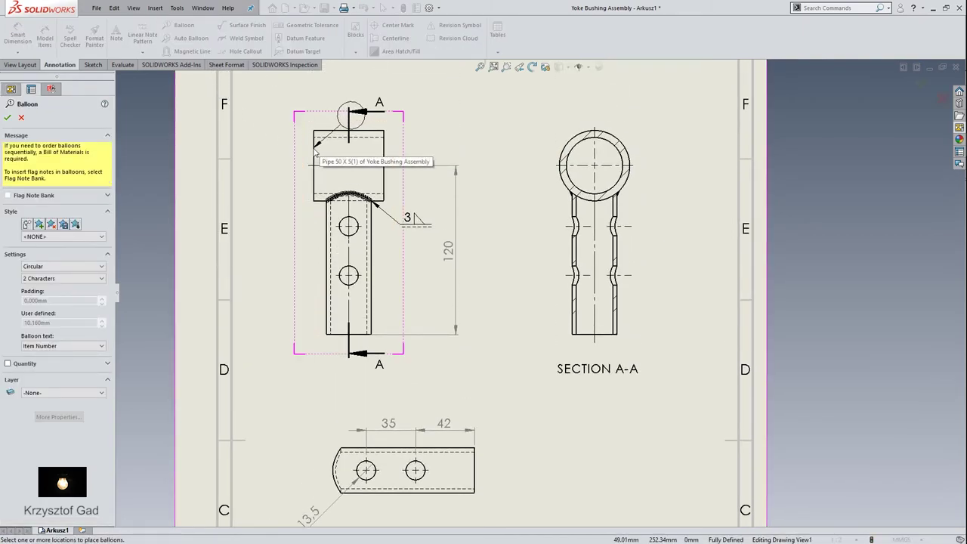
pyautogui.click(314, 149)
pyautogui.click(271, 146)
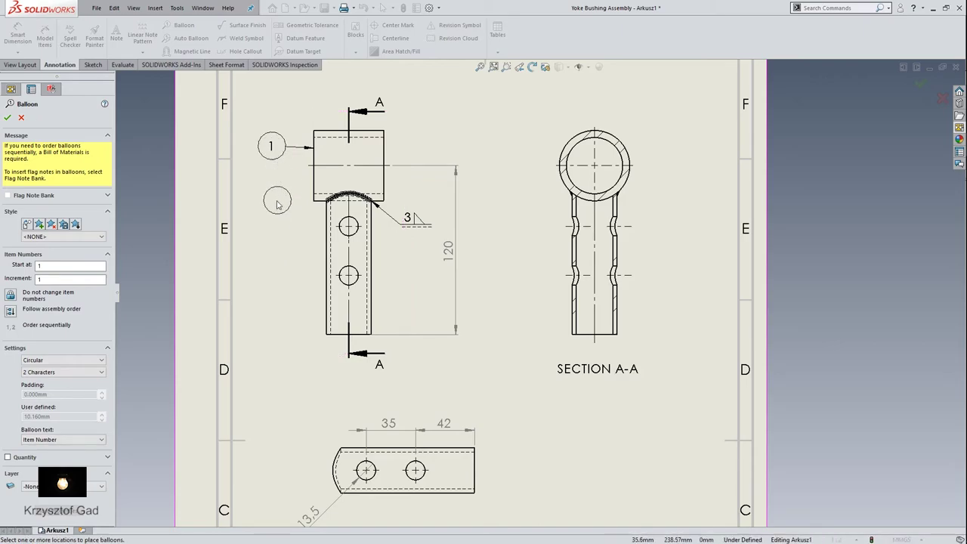
pyautogui.click(325, 245)
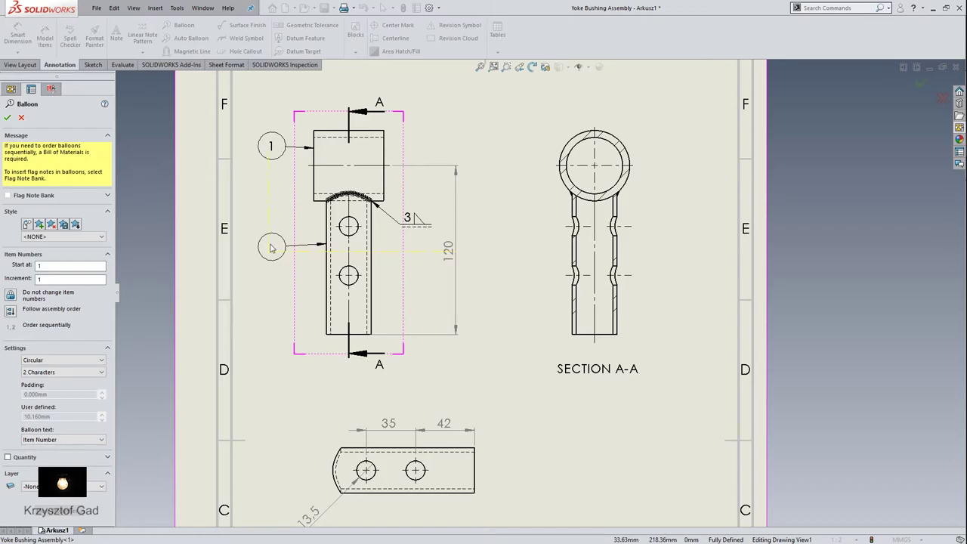
pyautogui.click(271, 248)
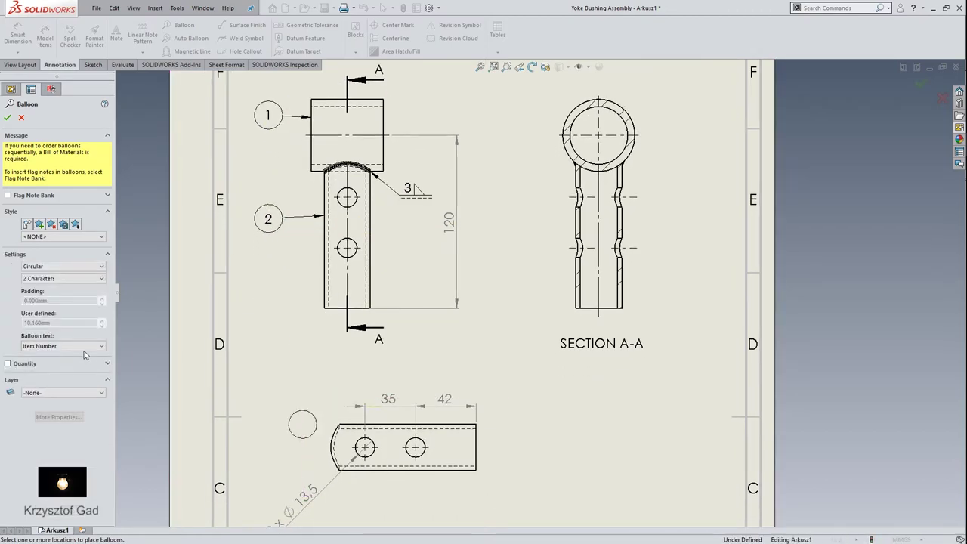
# Switch balloon text to custom text and attach a balloon to the bottom view's rounded end.
pyautogui.click(83, 348)
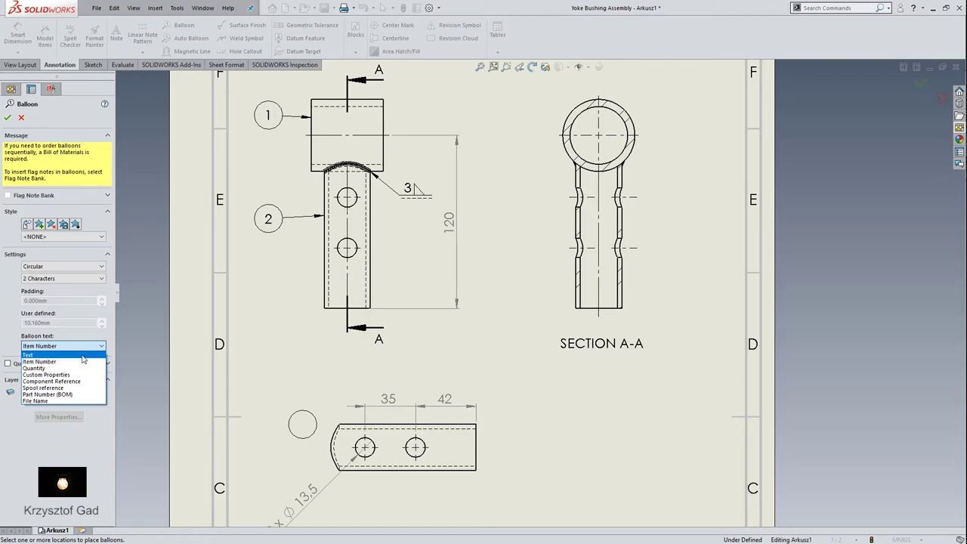
pyautogui.click(82, 354)
pyautogui.write('2')
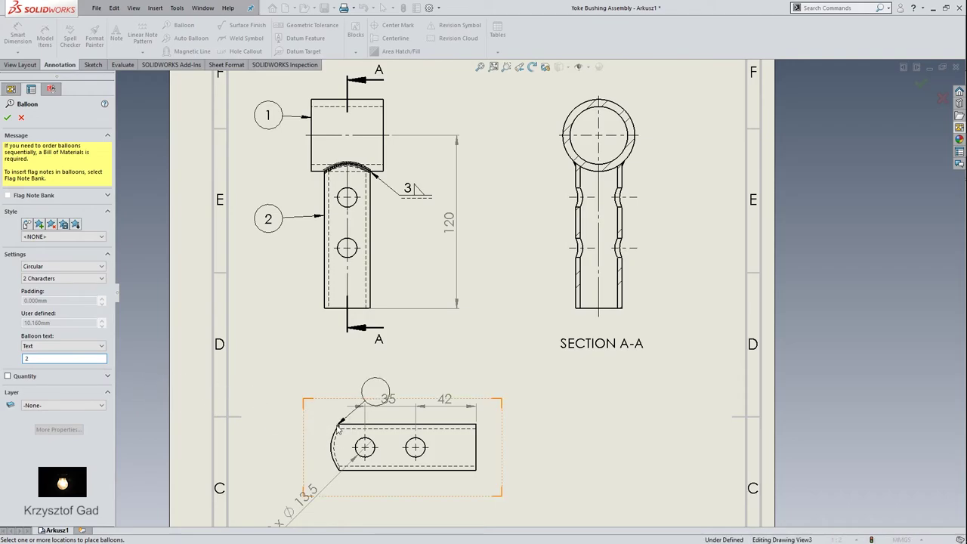
pyautogui.click(339, 432)
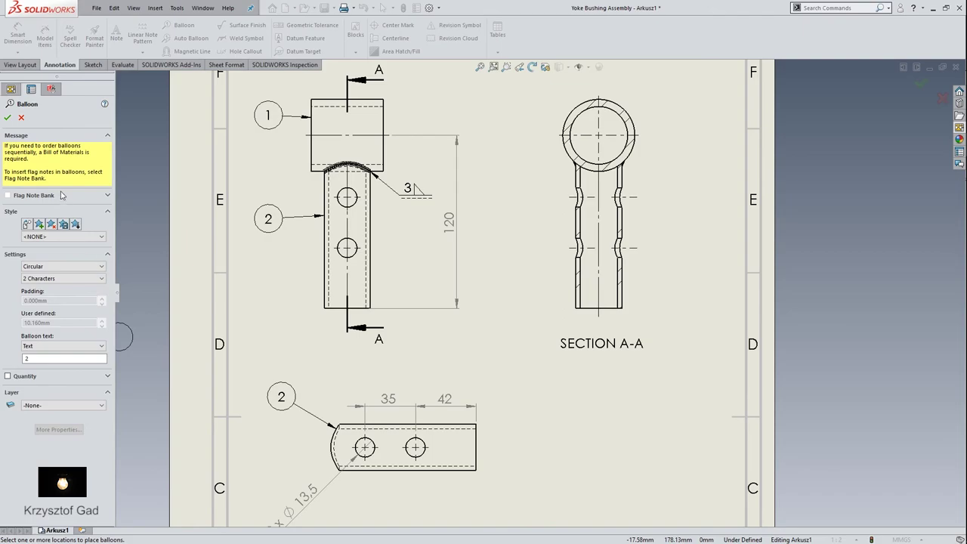
pyautogui.click(7, 118)
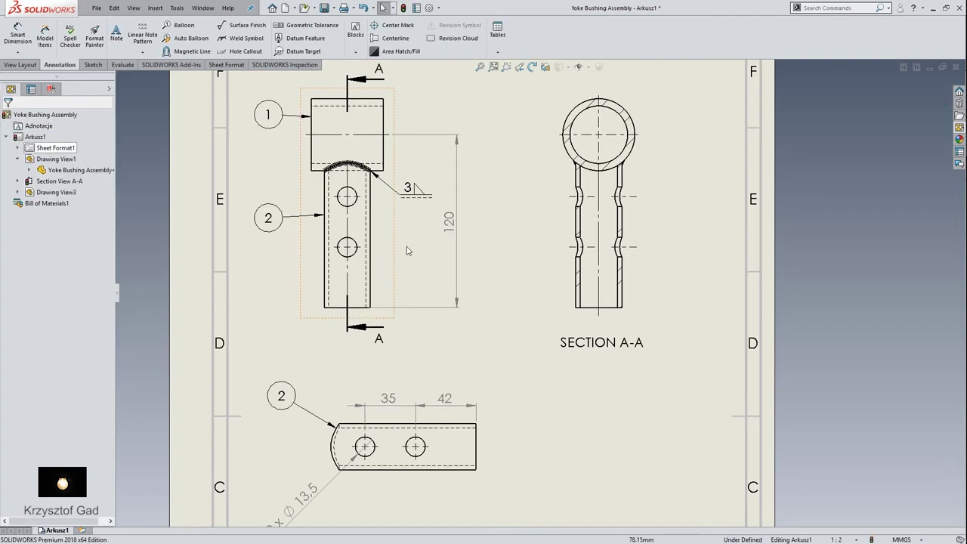
pyautogui.scroll(3, 522, 302)
pyautogui.scroll(-2, 496, 276)
pyautogui.scroll(-2, 497, 276)
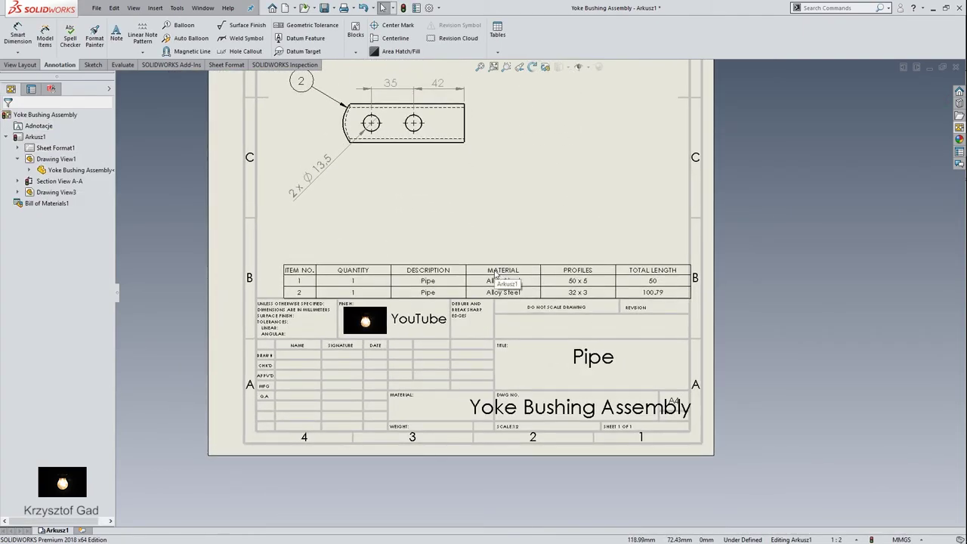
pyautogui.press('Up')
pyautogui.press('Up')
pyautogui.press('Up')
pyautogui.press('Up')
pyautogui.press('Up')
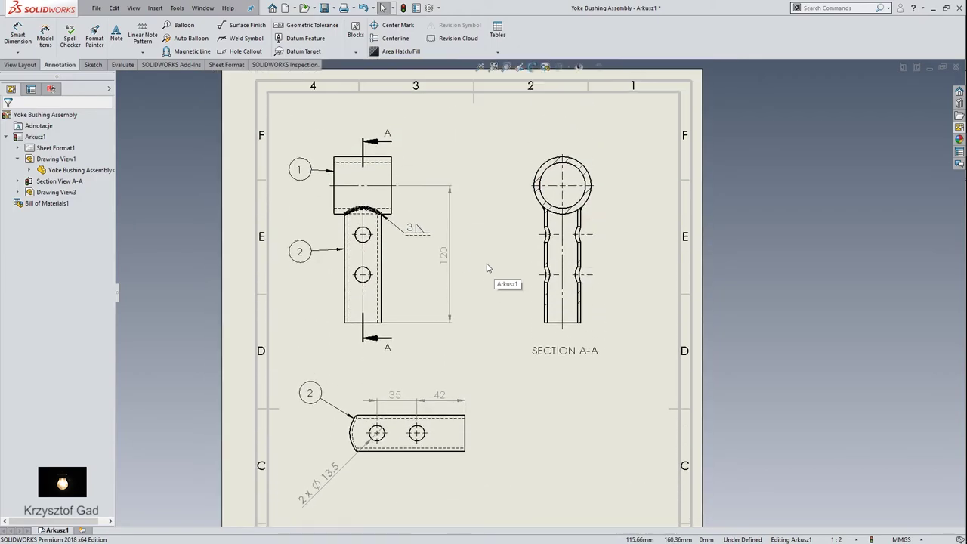
pyautogui.press('Up')
pyautogui.scroll(-2, 510, 220)
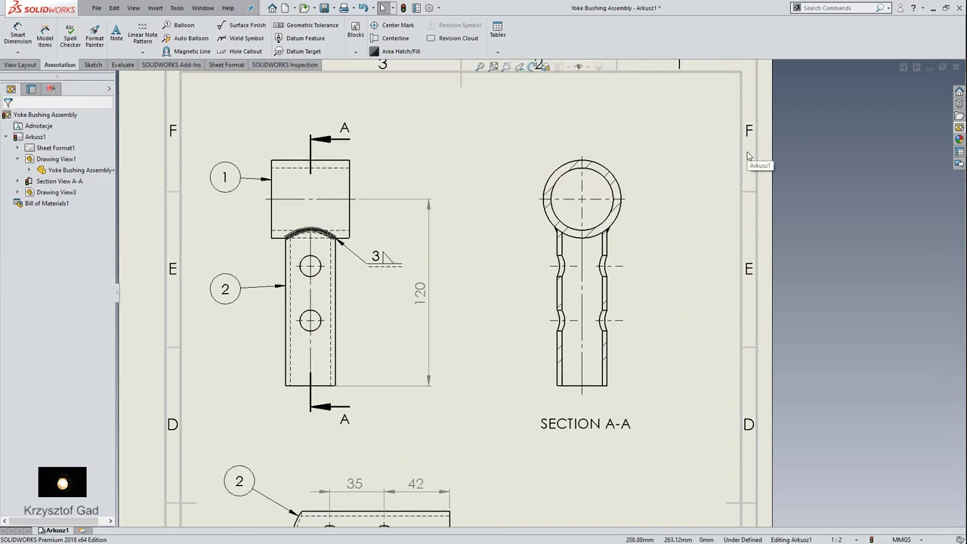
pyautogui.scroll(-3, 748, 155)
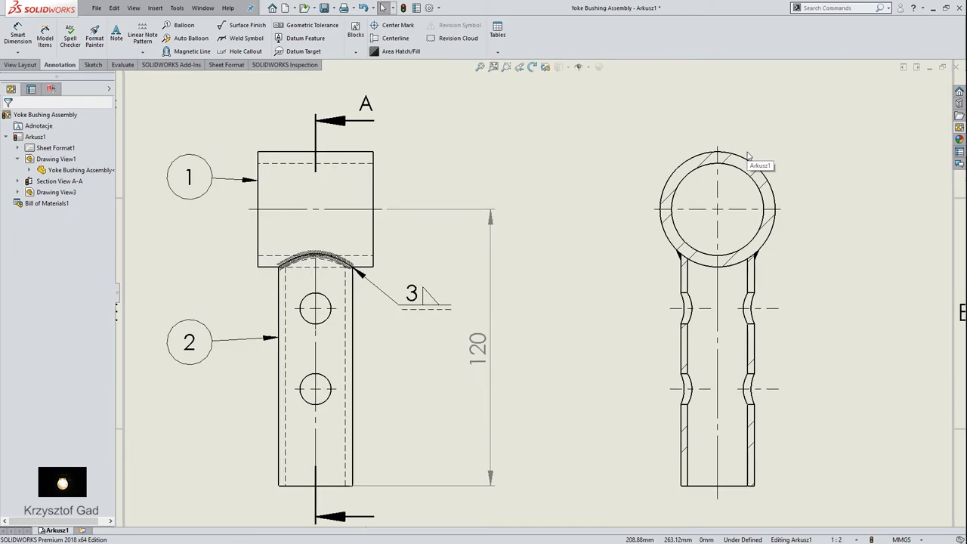
pyautogui.press('Down')
pyautogui.press('Down')
pyautogui.press('Down')
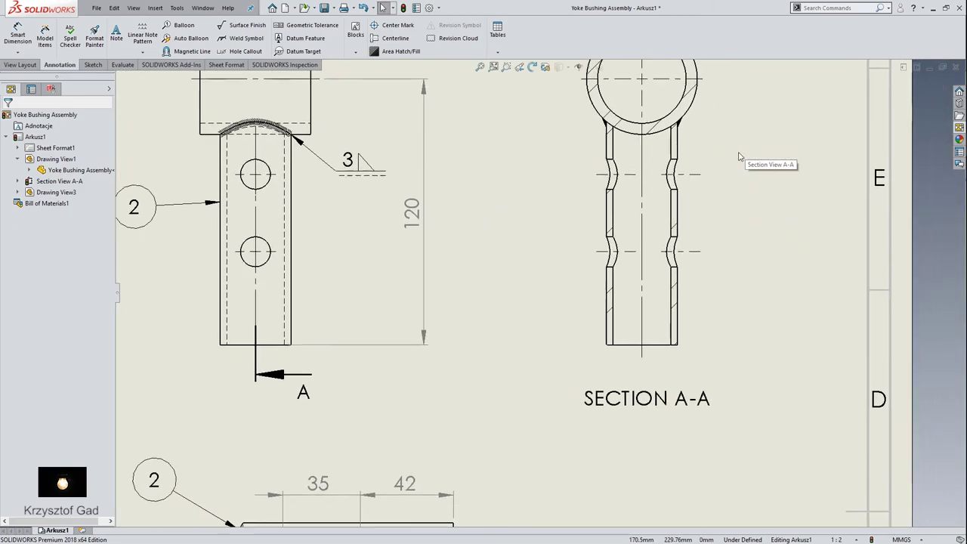
pyautogui.press('Down')
pyautogui.press('Down')
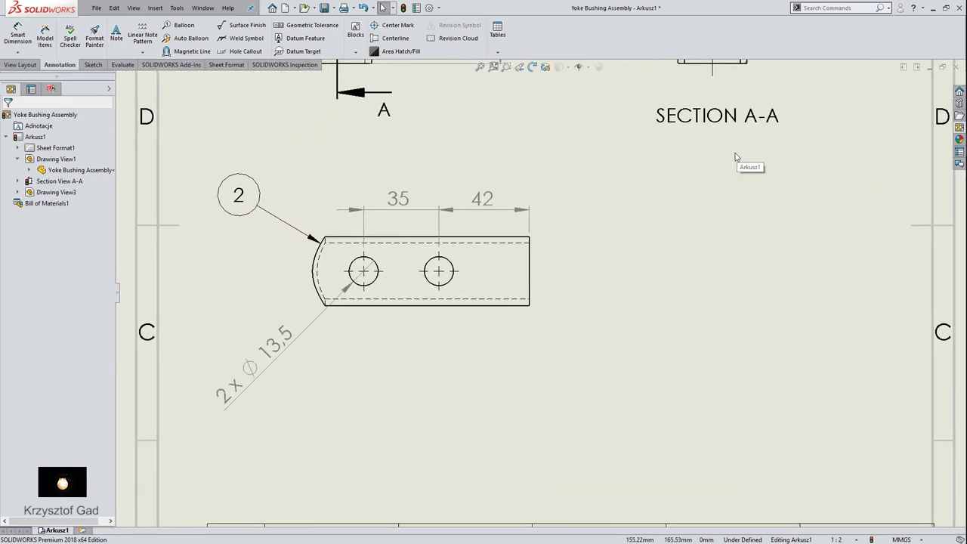
pyautogui.scroll(3, 737, 156)
pyautogui.press('f')
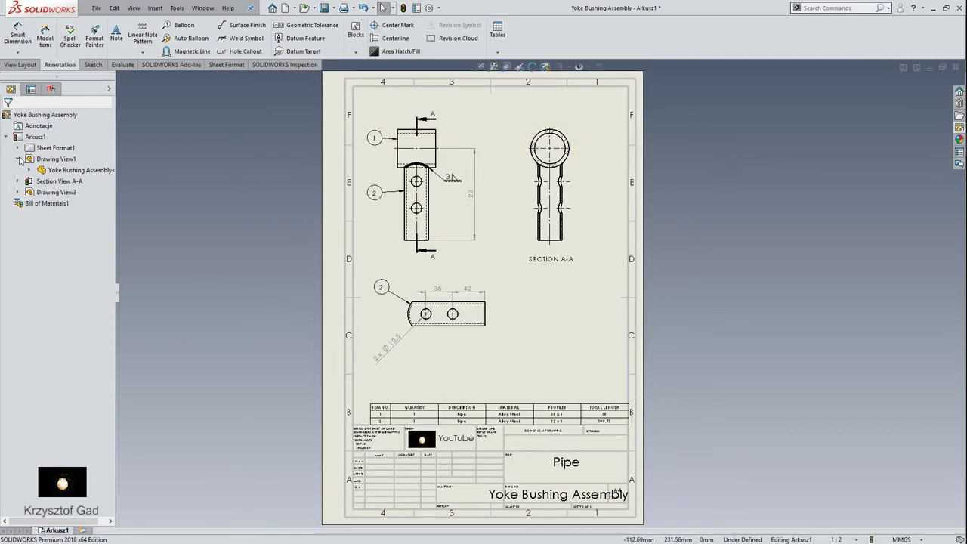
# In the sheet format, reduce the Yoke Bushing Assembly title-block note to font size 12.
pyautogui.rightClick(33, 140)
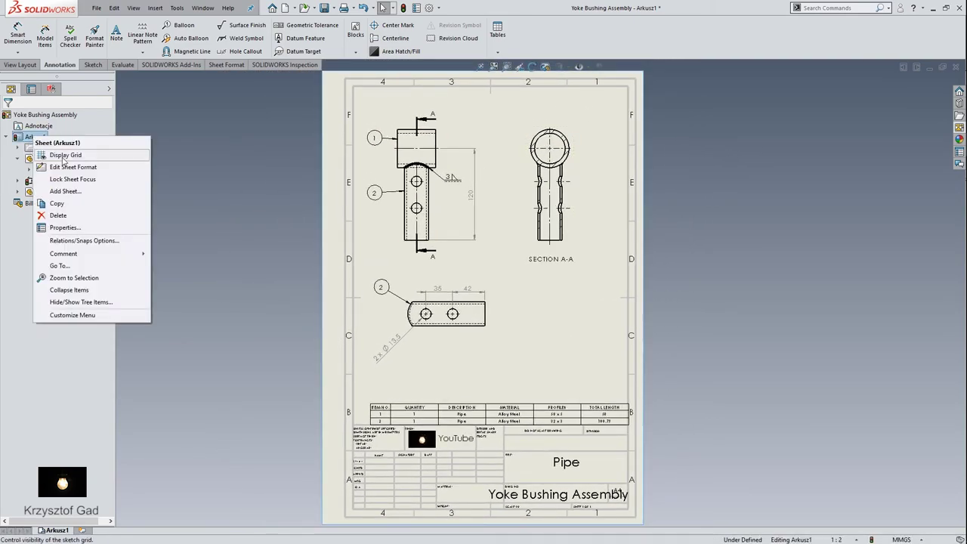
pyautogui.click(111, 167)
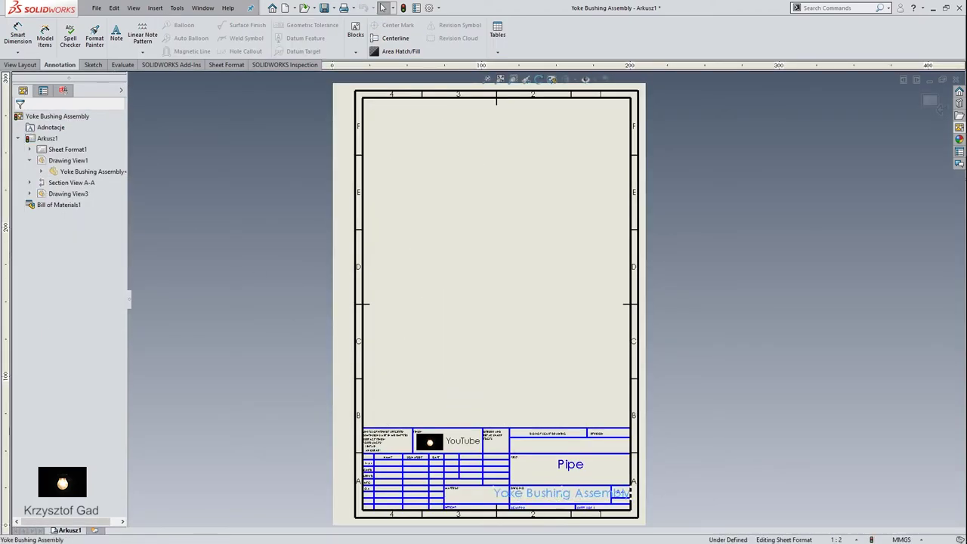
pyautogui.doubleClick(556, 495)
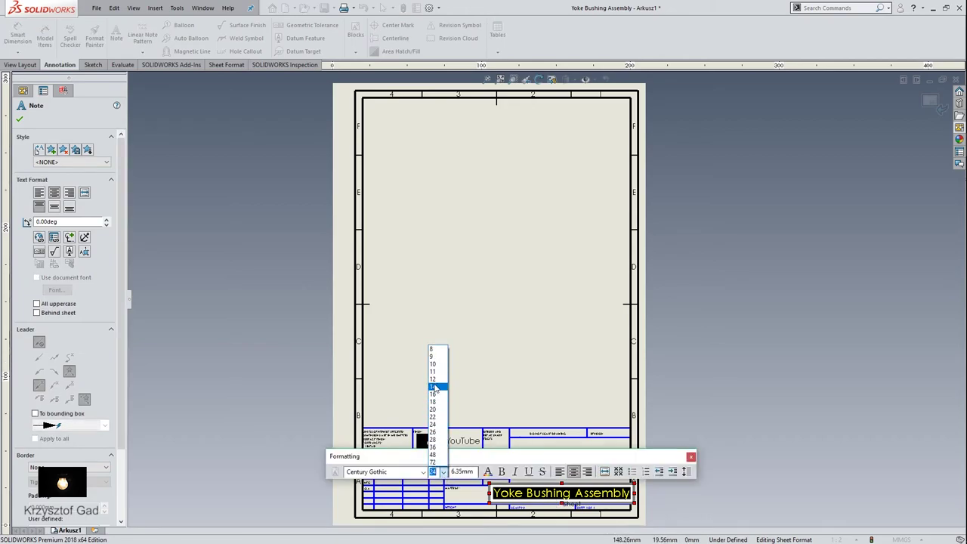
pyautogui.click(210, 315)
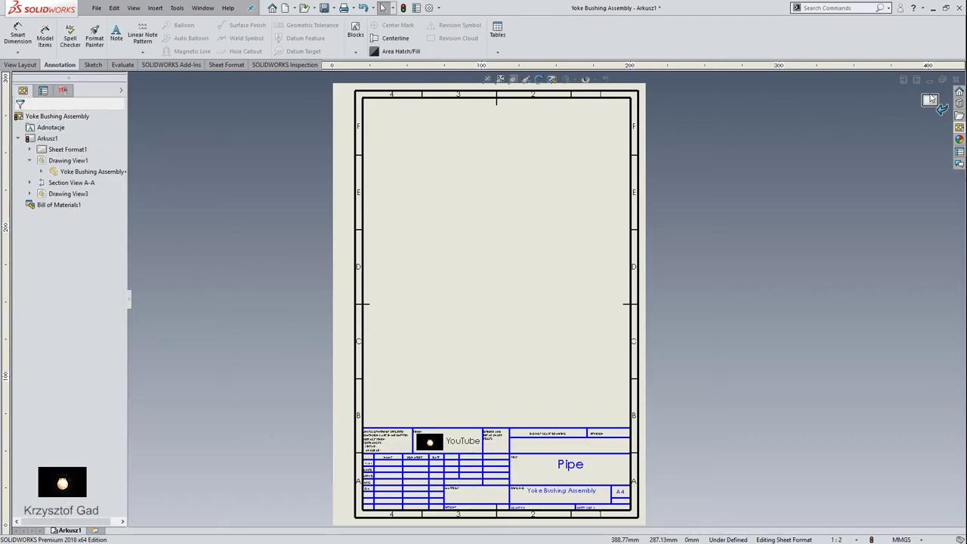
pyautogui.click(930, 100)
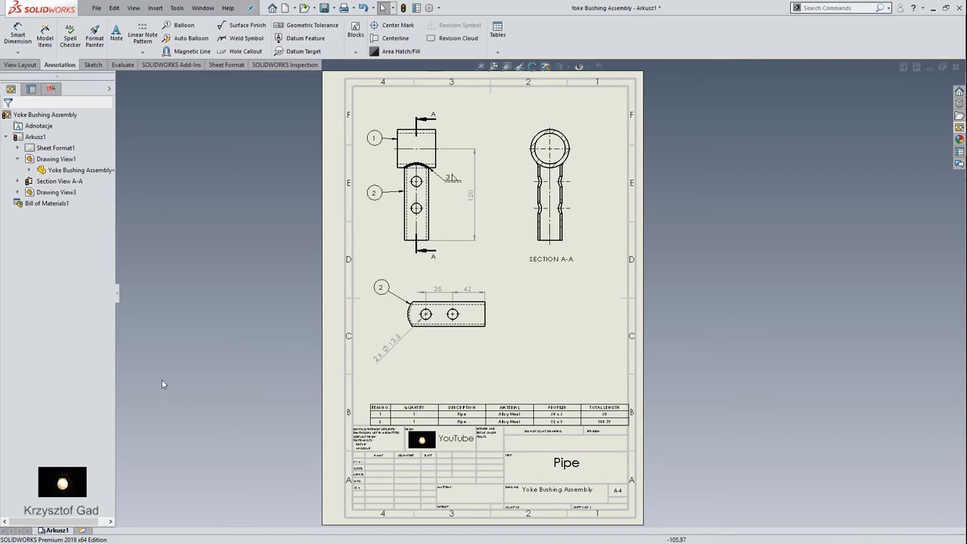
pyautogui.scroll(1, 178, 355)
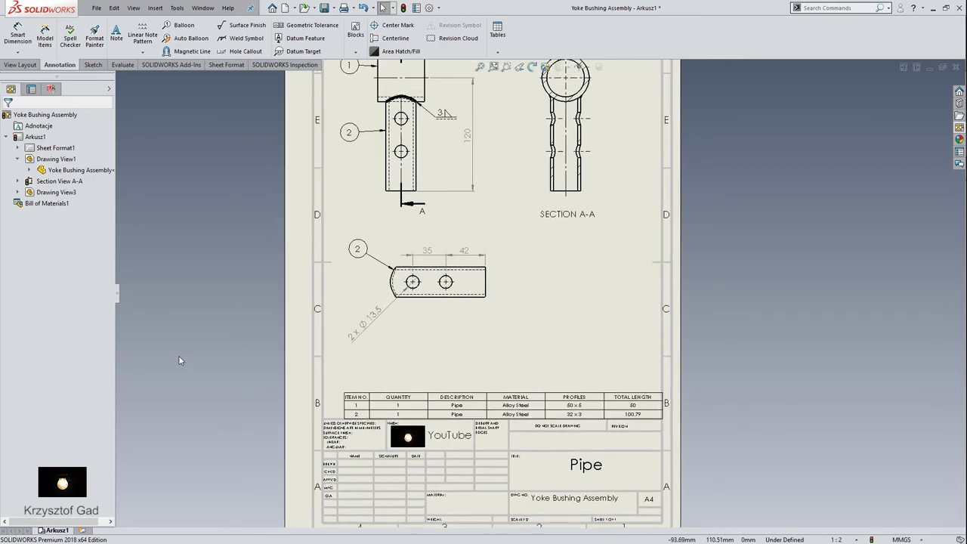
pyautogui.scroll(2, 178, 355)
pyautogui.scroll(1, 178, 355)
pyautogui.hotkey('ctrl', 'Down')
pyautogui.hotkey('ctrl', 'Down')
pyautogui.hotkey('ctrl', 'Down')
pyautogui.hotkey('ctrl', 'Down')
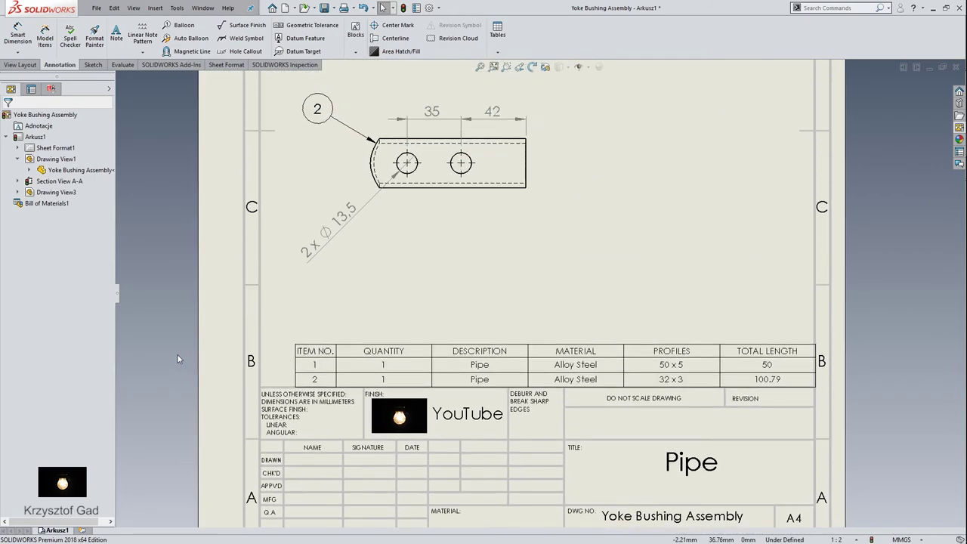
pyautogui.hotkey('ctrl', 'Down')
pyautogui.hotkey('ctrl', 'Down')
pyautogui.hotkey('ctrl', 'Down')
pyautogui.hotkey('ctrl', 'Down')
pyautogui.press('f')
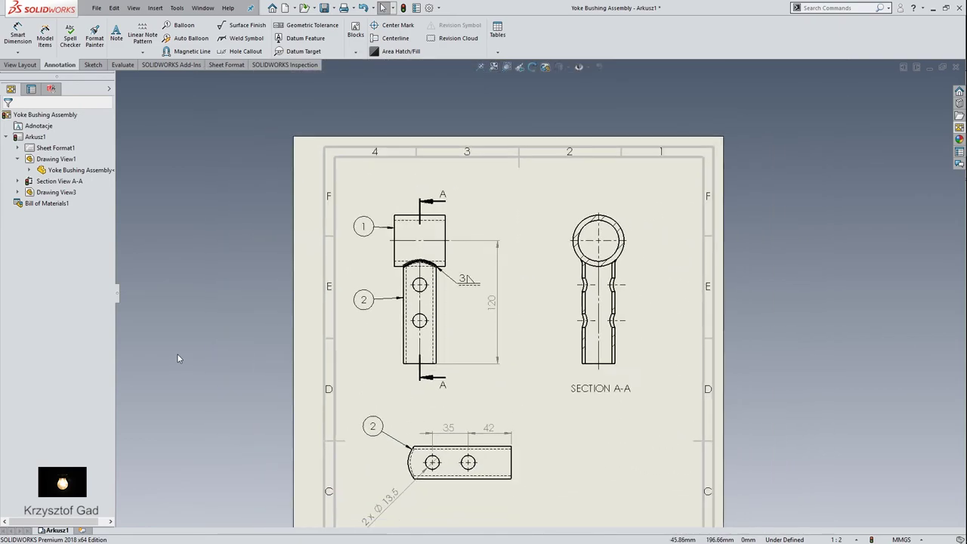